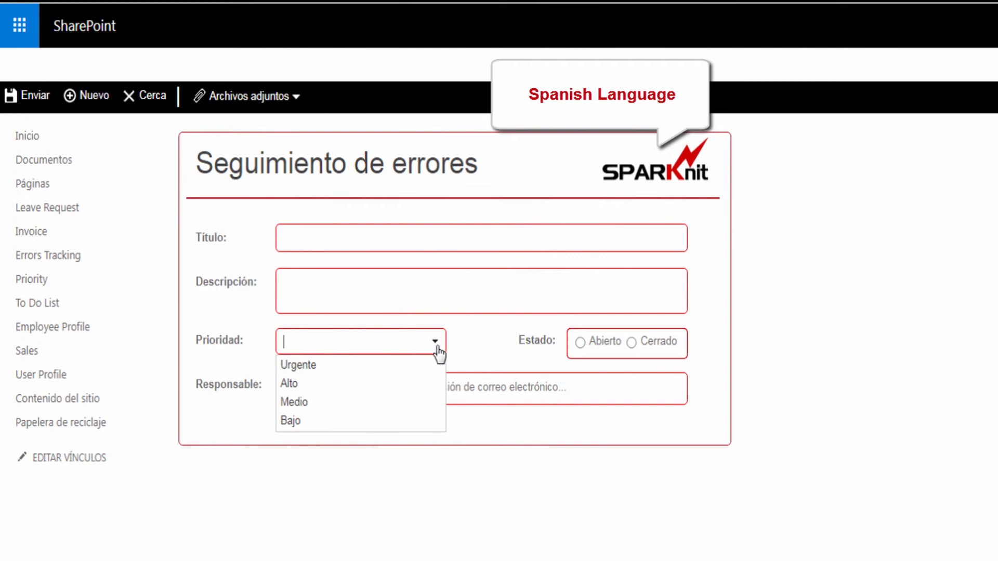
Step: Examine the priority choices in the finished Spanish and Arabic error tracking forms and the form direction setting in the builder
{"action": "left_click", "coordinate": [479, 358]}
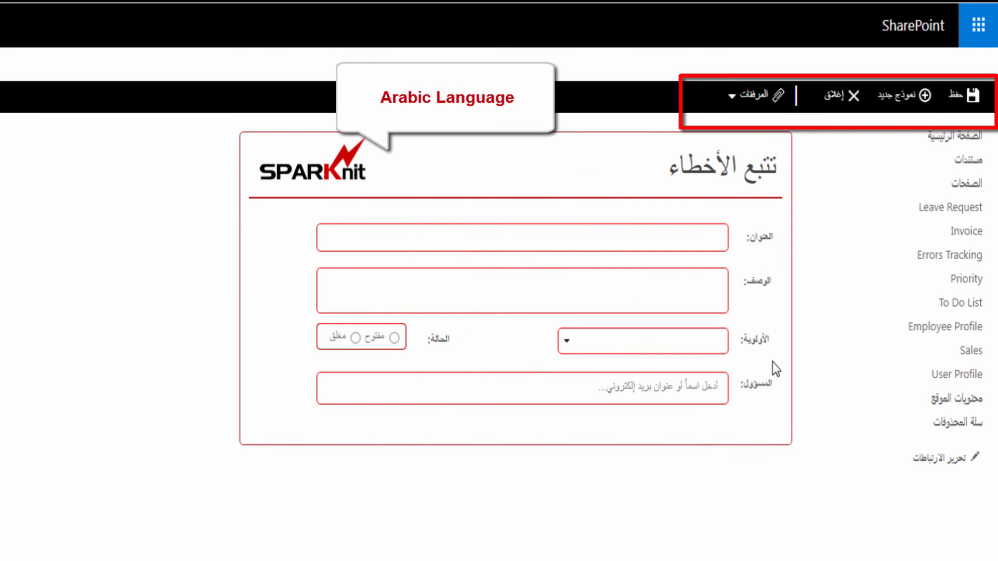
{"action": "left_click", "coordinate": [565, 356]}
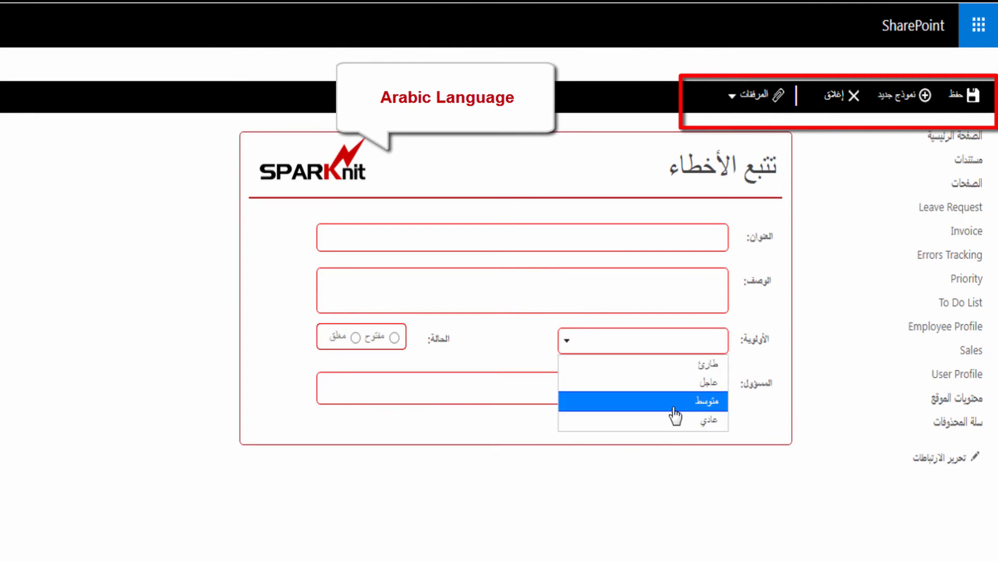
{"action": "left_click", "coordinate": [510, 339]}
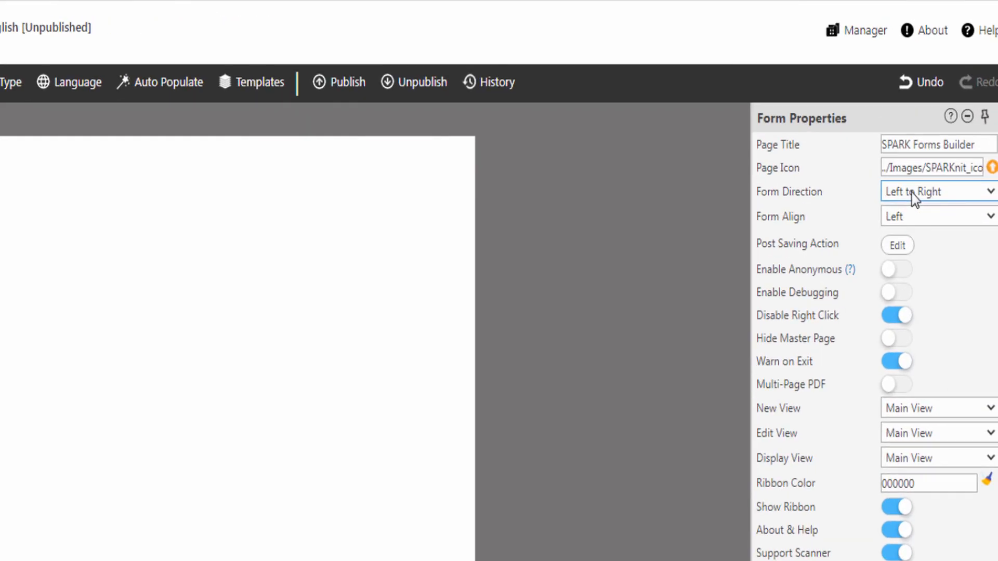
{"action": "left_click", "coordinate": [912, 193]}
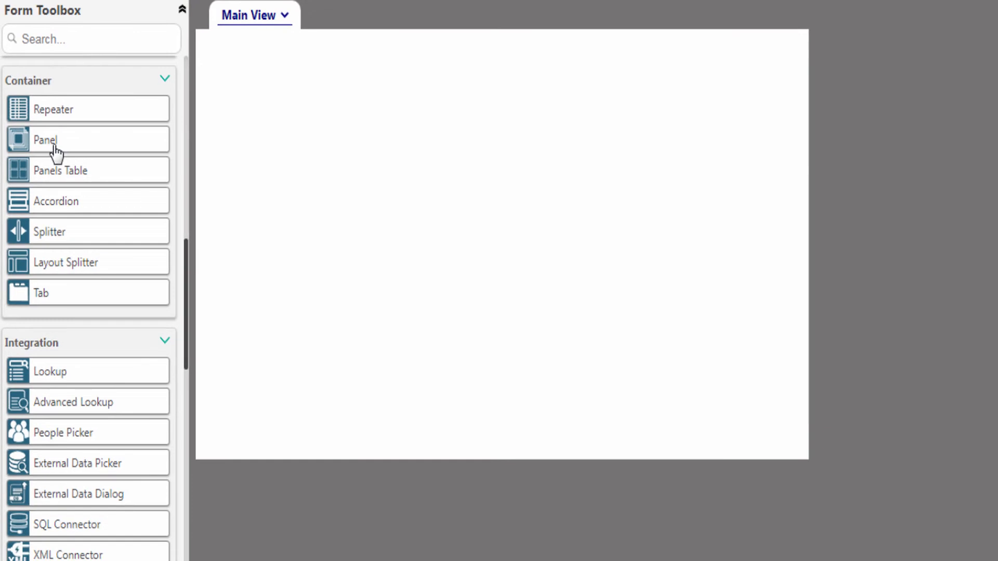
Step: Add a panel to the blank form with an "Errors Tracking" heading, the SPARKnit logo image and a red horizontal line below them
{"action": "left_click_drag", "start_coordinate": [61, 283], "coordinate": [478, 227]}
{"action": "left_click_drag", "start_coordinate": [217, 437], "coordinate": [216, 173]}
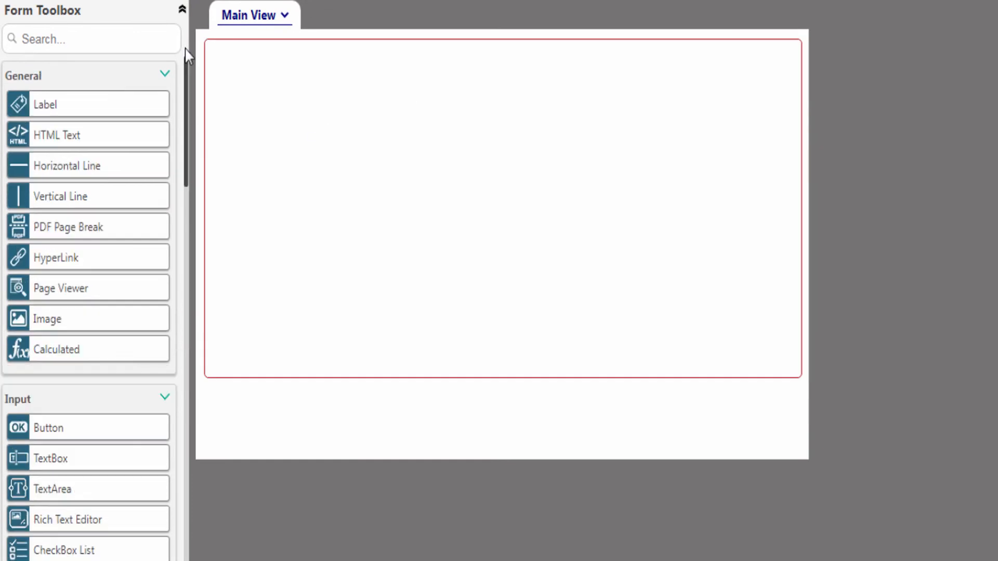
{"action": "left_click_drag", "start_coordinate": [54, 110], "coordinate": [113, 78]}
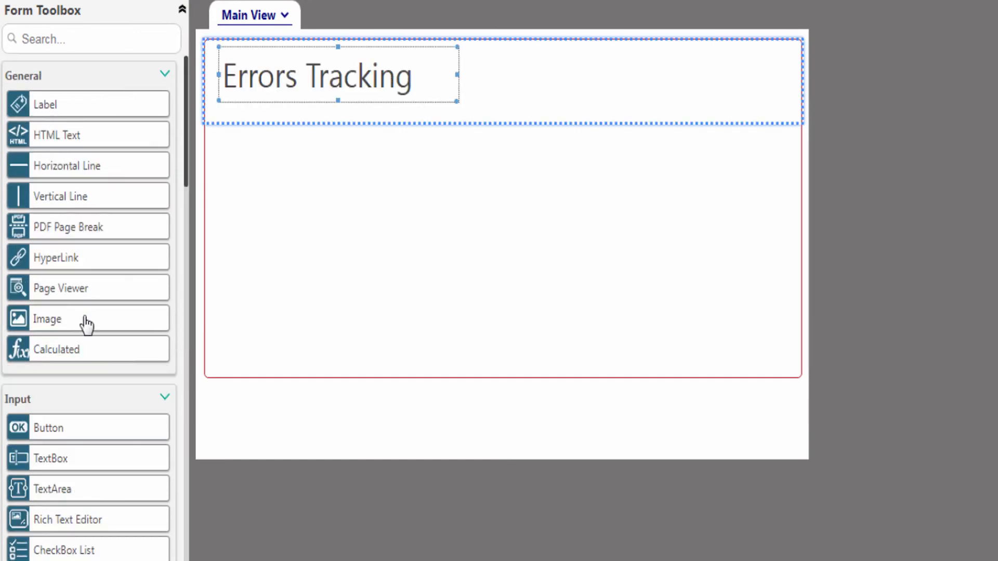
{"action": "left_click_drag", "start_coordinate": [84, 323], "coordinate": [731, 77]}
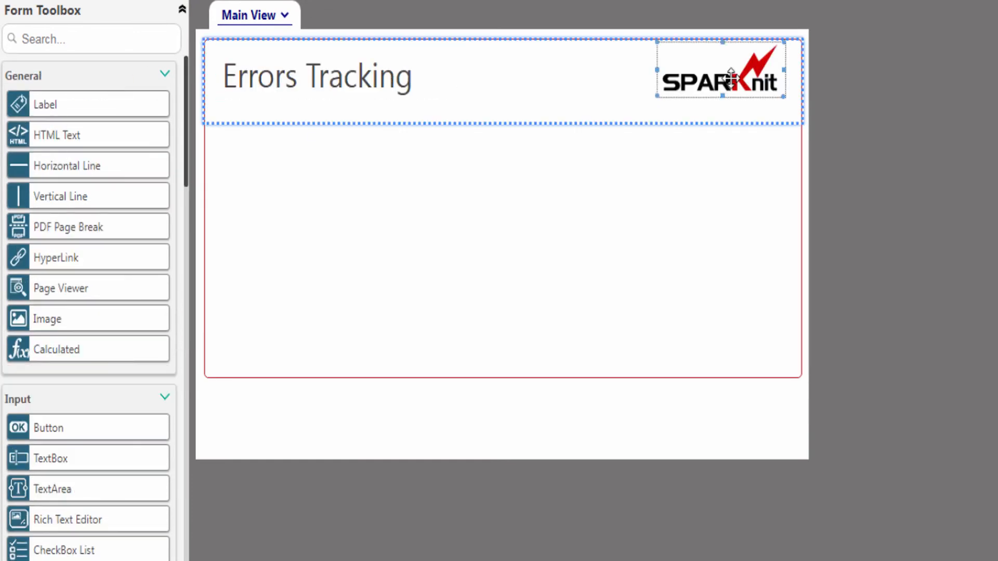
{"action": "left_click_drag", "start_coordinate": [41, 172], "coordinate": [398, 110]}
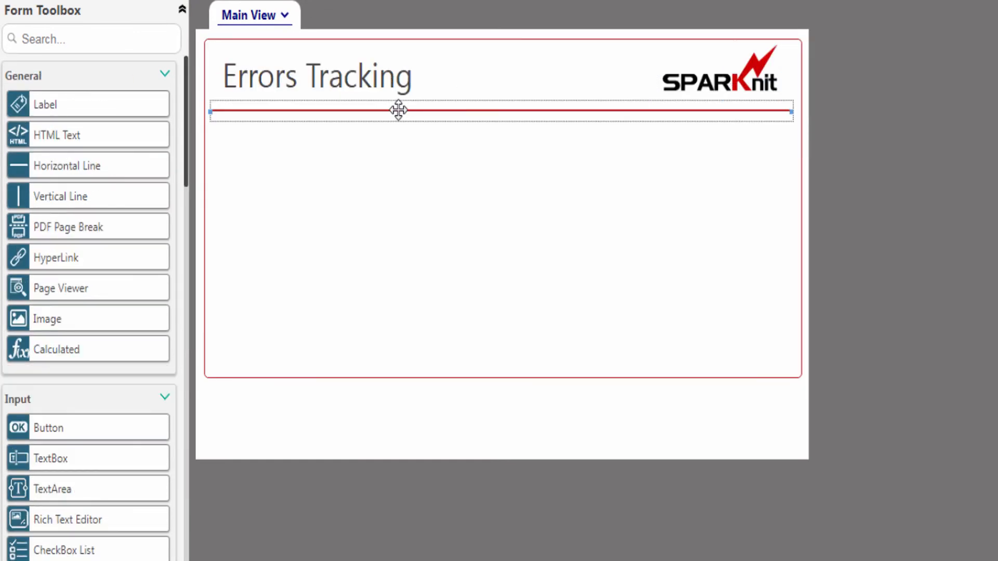
Step: Add the Title, Description, Priority and Responsible list columns and a Status radio button with Open and Closed choices below the line
{"action": "scroll", "coordinate": [88, 260], "scroll_direction": "down", "scroll_amount": 10}
{"action": "left_click_drag", "start_coordinate": [45, 255], "coordinate": [510, 151]}
{"action": "left_click_drag", "start_coordinate": [78, 285], "coordinate": [433, 215]}
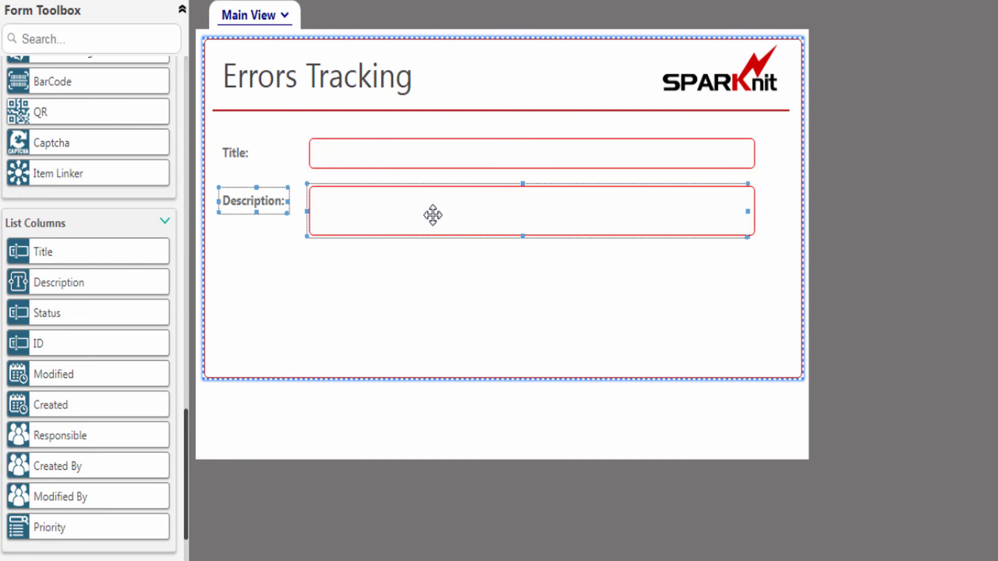
{"action": "left_click_drag", "start_coordinate": [67, 532], "coordinate": [402, 265]}
{"action": "scroll", "coordinate": [147, 255], "scroll_direction": "up", "scroll_amount": 10}
{"action": "left_click_drag", "start_coordinate": [41, 298], "coordinate": [683, 275]}
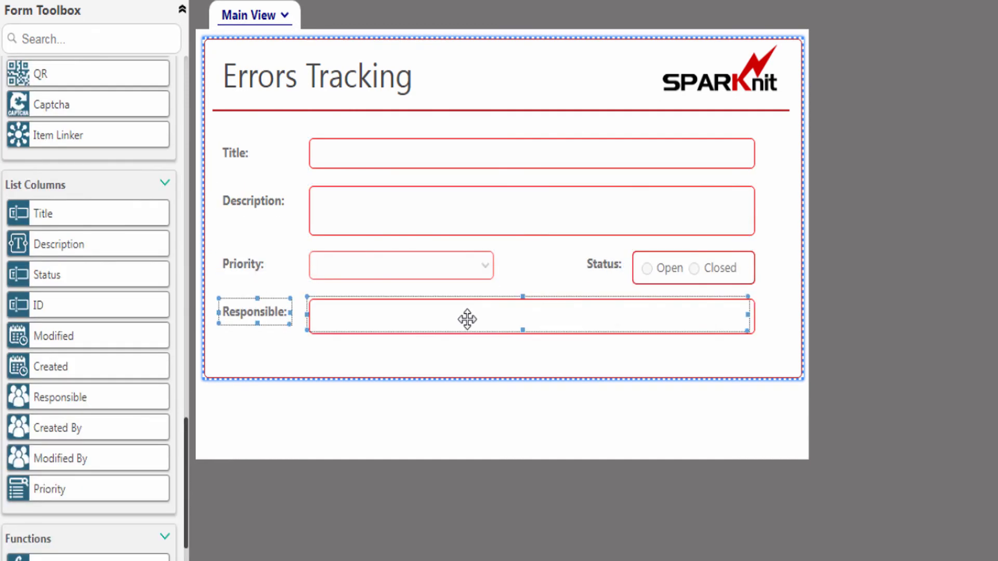
{"action": "left_click", "coordinate": [410, 401]}
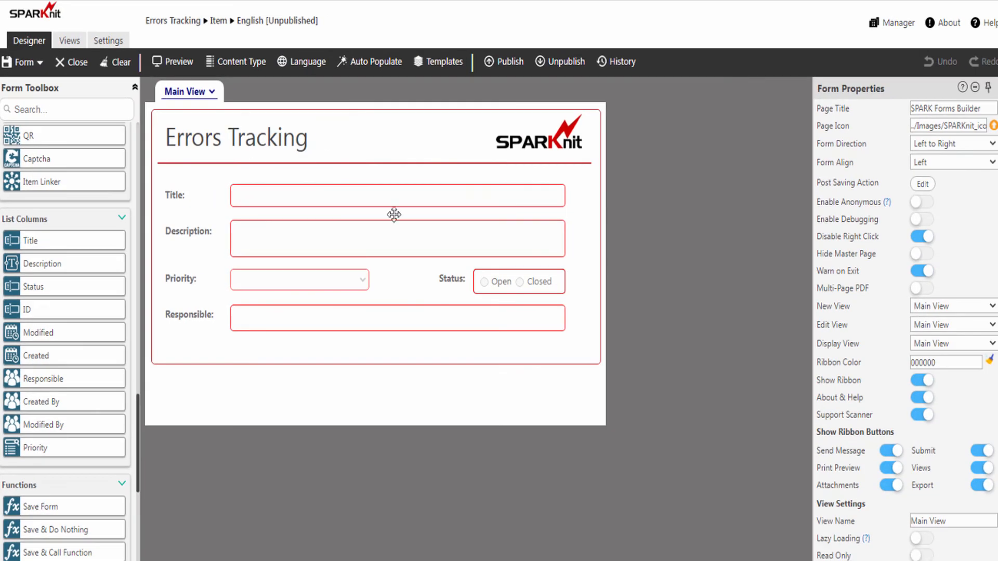
Step: Preview the English form, check the priority choices, and close the preview
{"action": "left_click", "coordinate": [173, 62]}
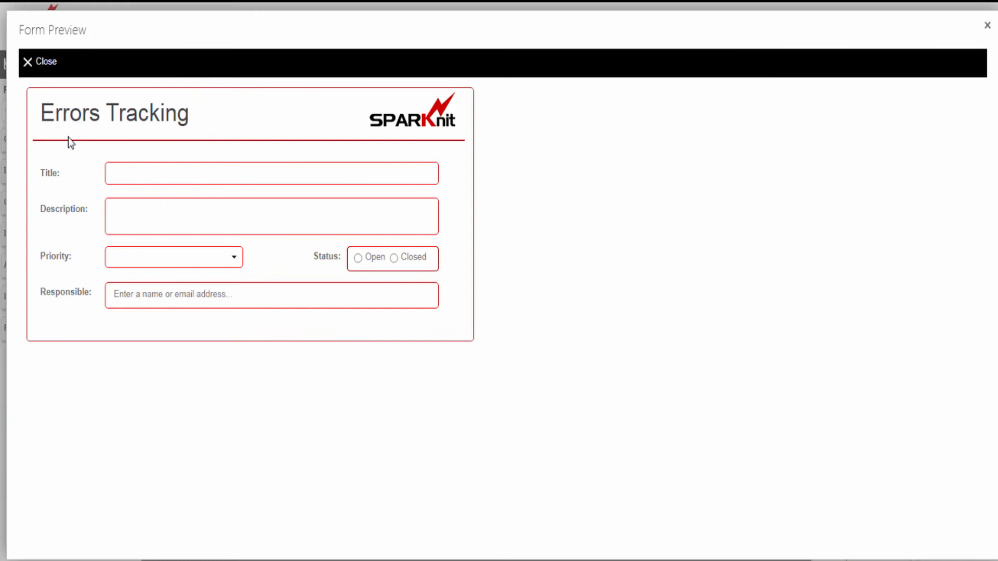
{"action": "left_click", "coordinate": [232, 260]}
{"action": "left_click", "coordinate": [269, 272]}
{"action": "left_click", "coordinate": [46, 61]}
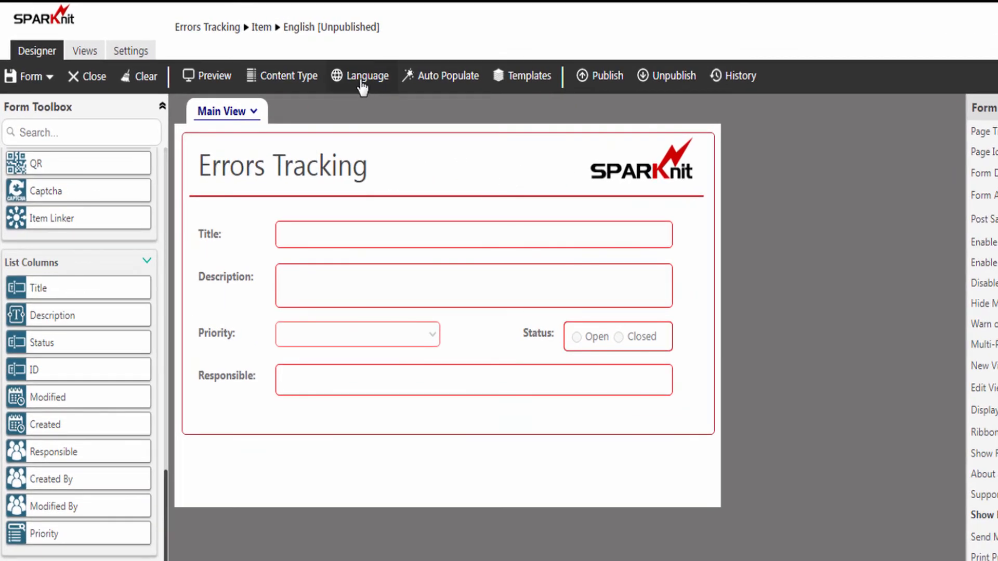
Step: Open the Spanish version of the form with the default language form's design copied into it
{"action": "left_click", "coordinate": [366, 86]}
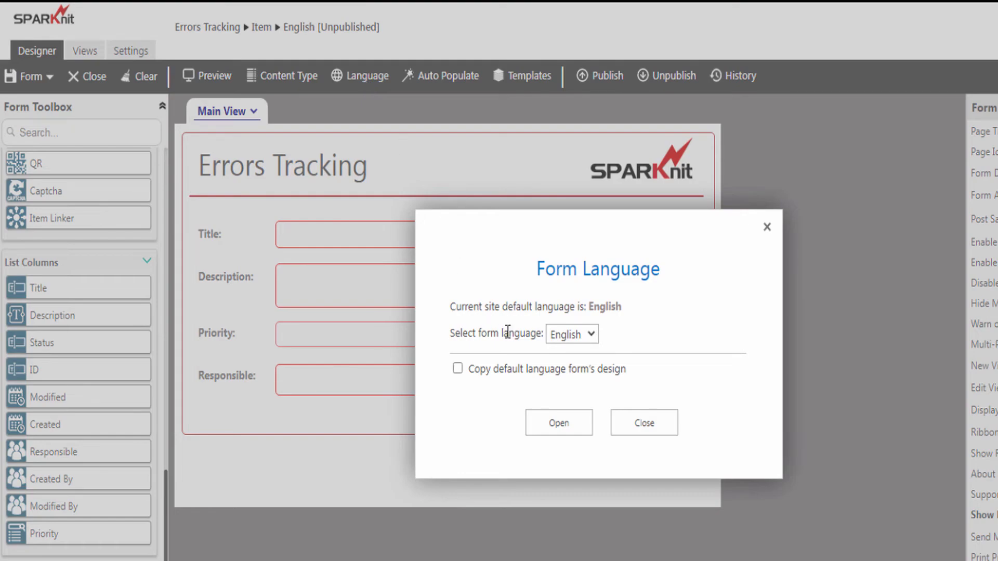
{"action": "left_click", "coordinate": [567, 334]}
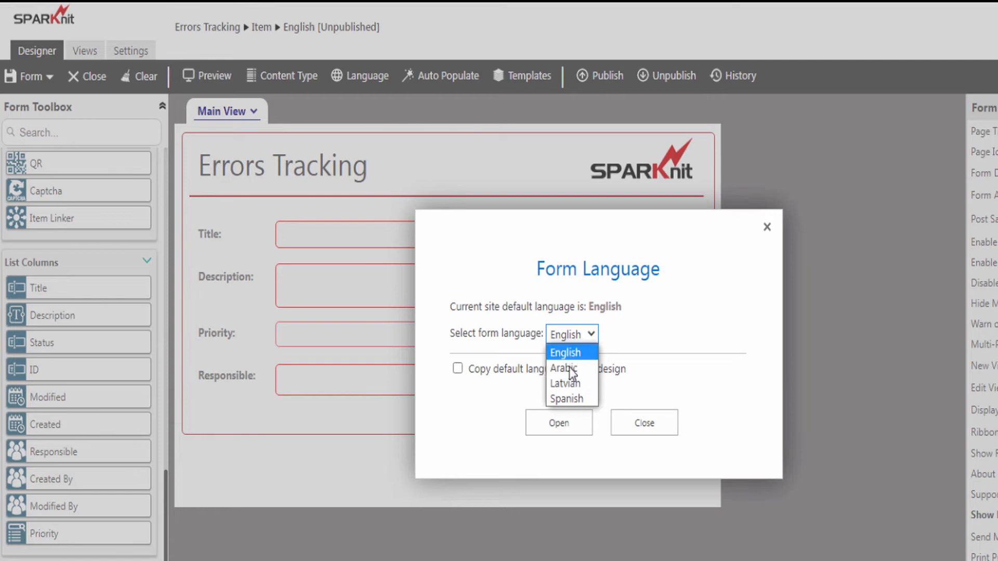
{"action": "left_click", "coordinate": [567, 398]}
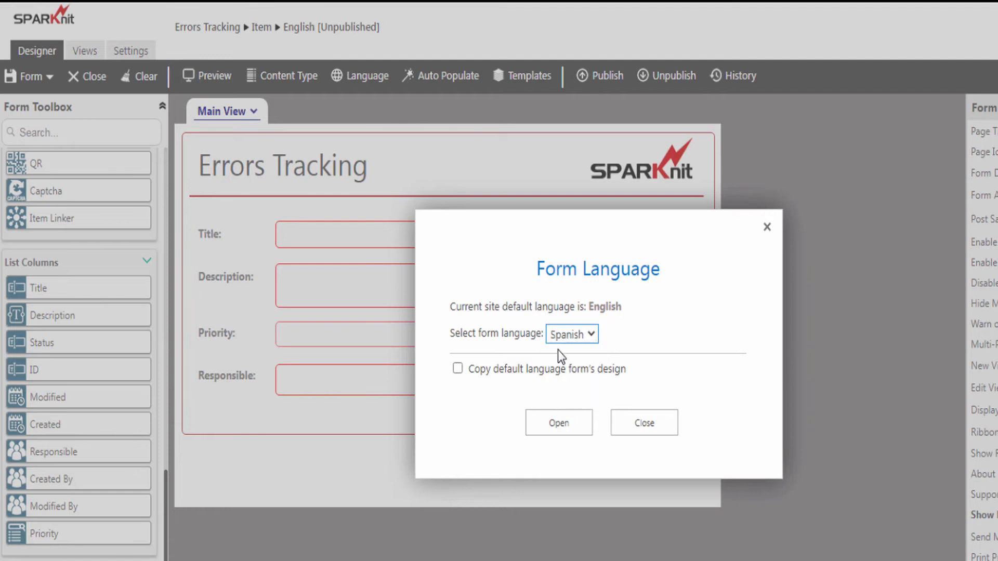
{"action": "left_click", "coordinate": [458, 370]}
{"action": "left_click", "coordinate": [557, 423]}
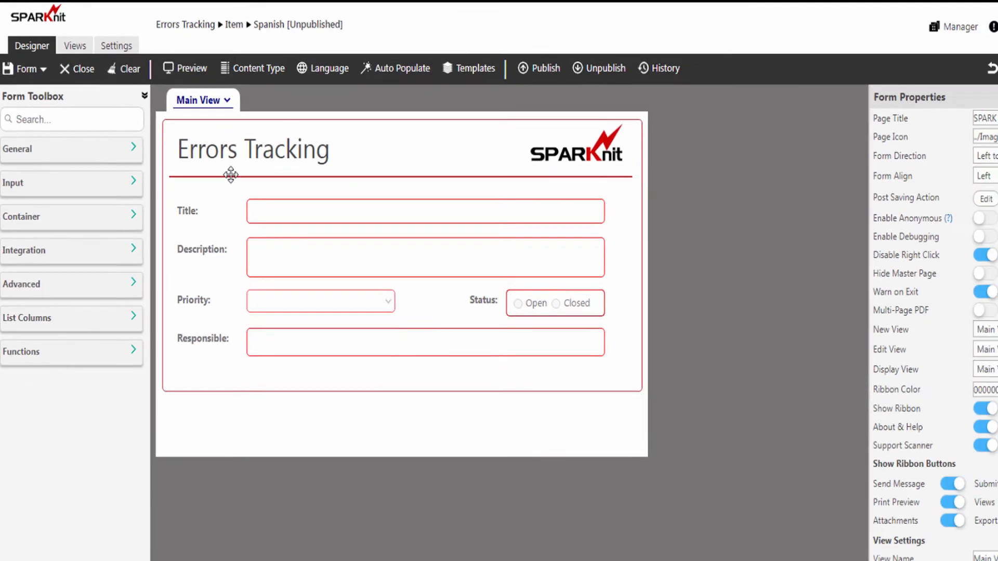
Step: Change the heading text to "Seguimiento de errores" and the title and description labels to "Título:" and "Descripción:"
{"action": "left_click", "coordinate": [231, 137]}
{"action": "triple_click", "coordinate": [913, 170]}
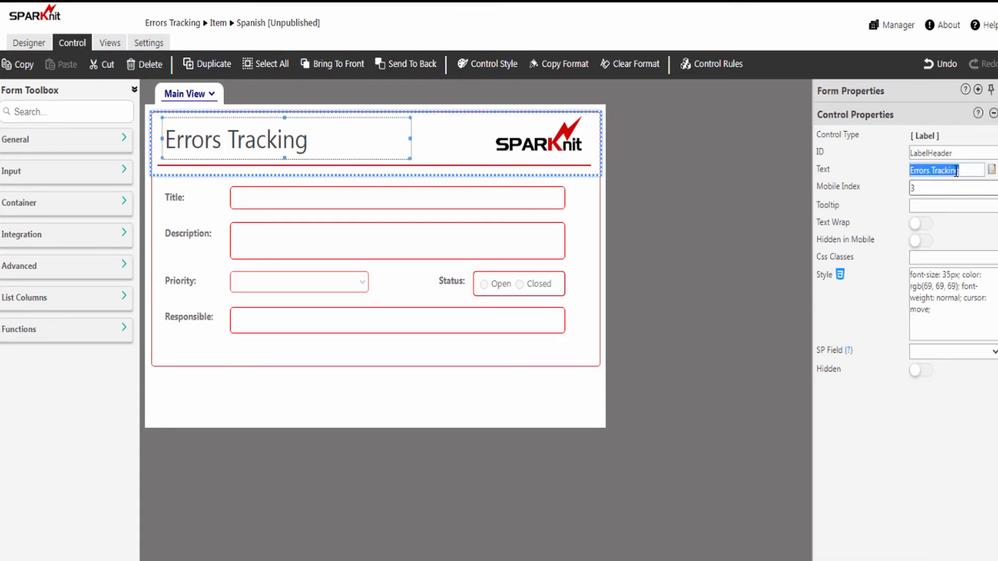
{"action": "type", "text": "Seguimiento de errores"}
{"action": "left_click", "coordinate": [176, 201]}
{"action": "triple_click", "coordinate": [914, 171]}
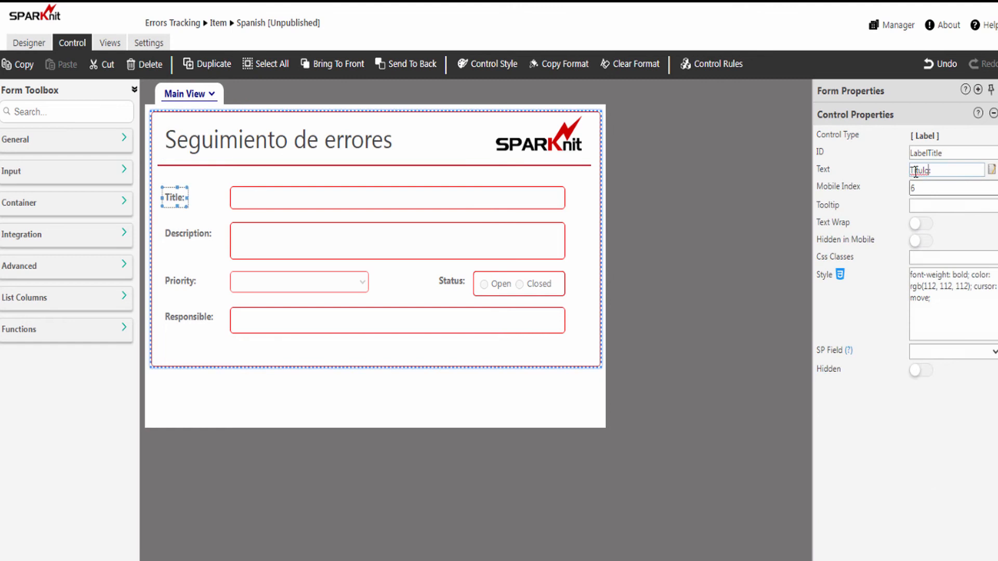
{"action": "type", "text": "Título:"}
{"action": "left_click", "coordinate": [196, 237]}
{"action": "type", "text": "Descripción:"}
Step: Change the priority, status and responsible labels to "Prioridad:", "Estado:" and "Responsable:"
{"action": "left_click", "coordinate": [182, 281]}
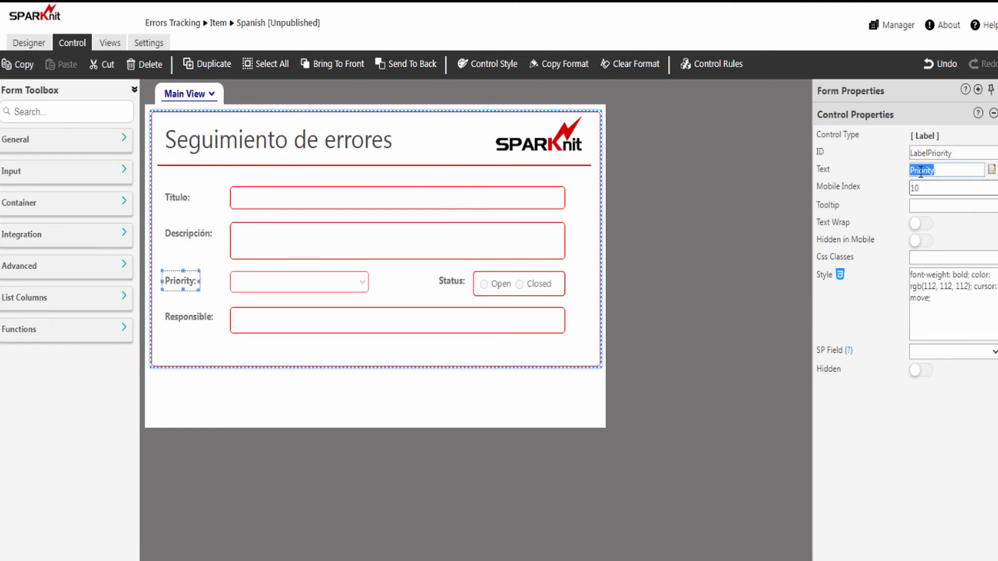
{"action": "type", "text": "Prioridad:"}
{"action": "left_click", "coordinate": [451, 281]}
{"action": "triple_click", "coordinate": [913, 171]}
{"action": "type", "text": "Estado:"}
{"action": "left_click", "coordinate": [208, 316]}
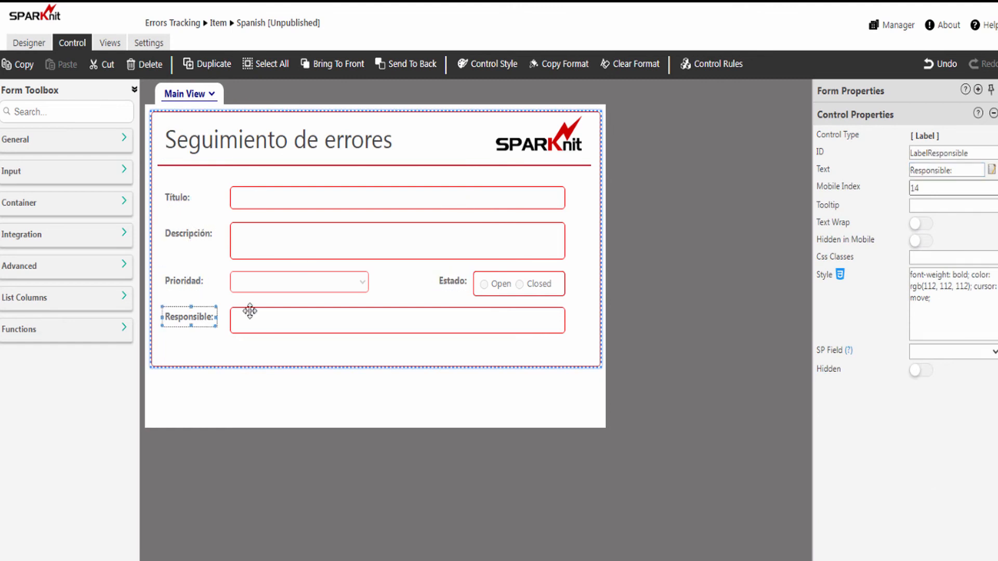
{"action": "triple_click", "coordinate": [915, 171]}
{"action": "type", "text": "Responsable:"}
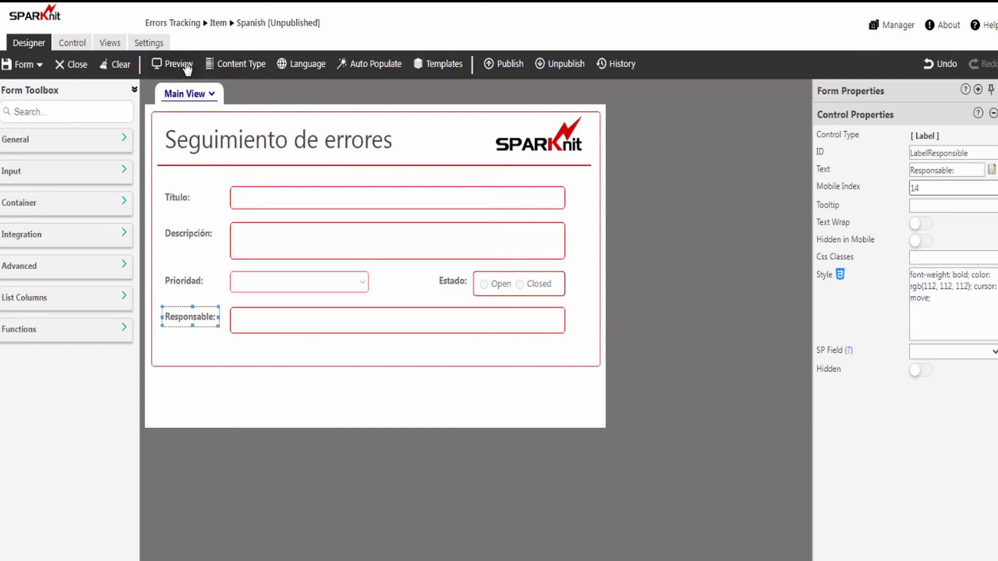
Step: Preview the Spanish form and compare its priority choices with the language columns in the SharePoint Priority list
{"action": "left_click", "coordinate": [187, 69]}
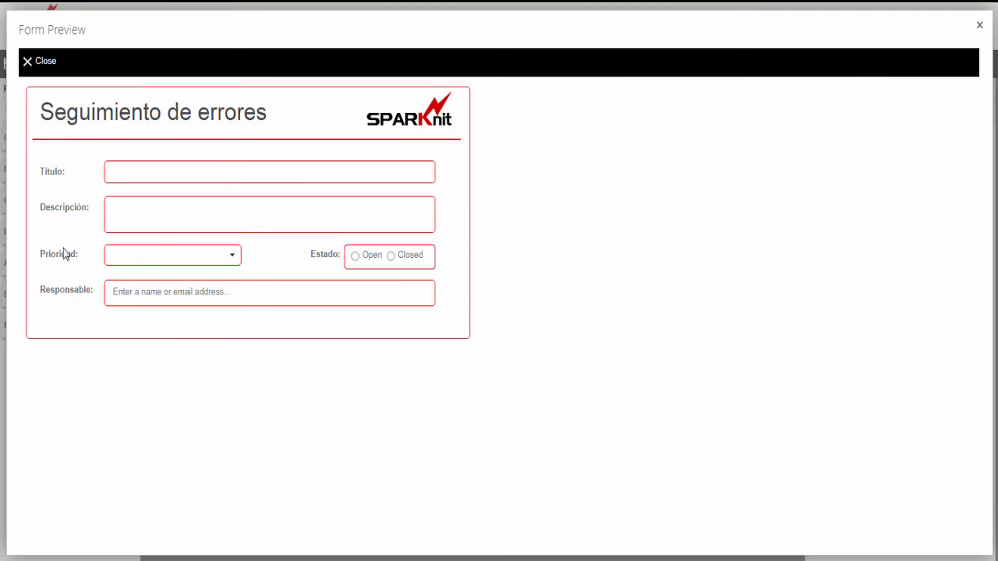
{"action": "left_click", "coordinate": [232, 255]}
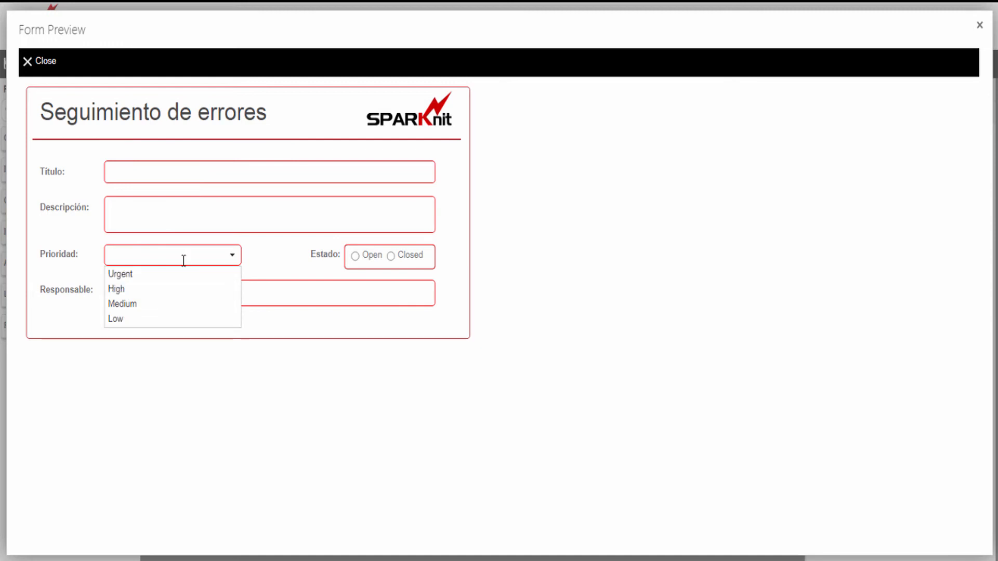
{"action": "left_click", "coordinate": [272, 246]}
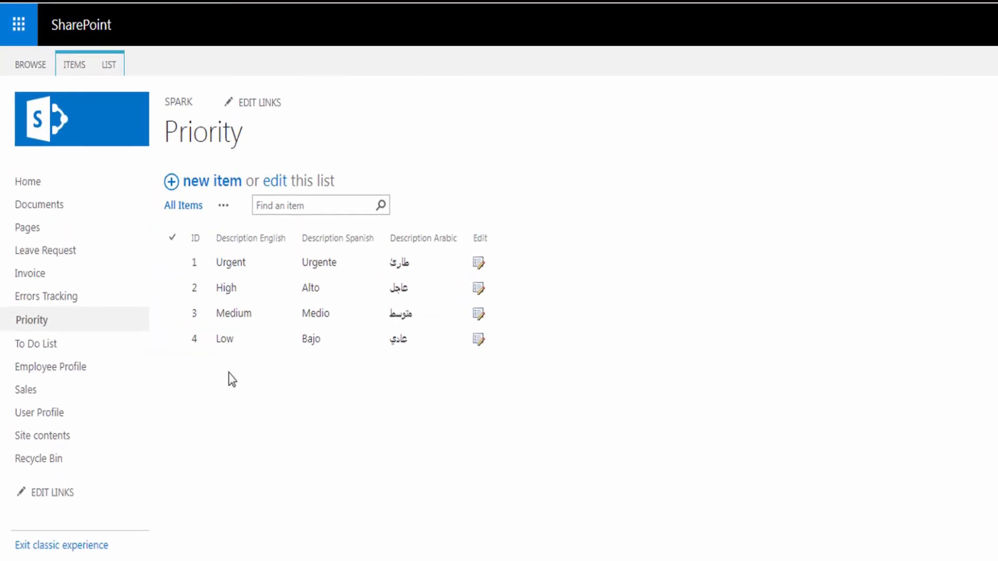
{"action": "left_click", "coordinate": [233, 339]}
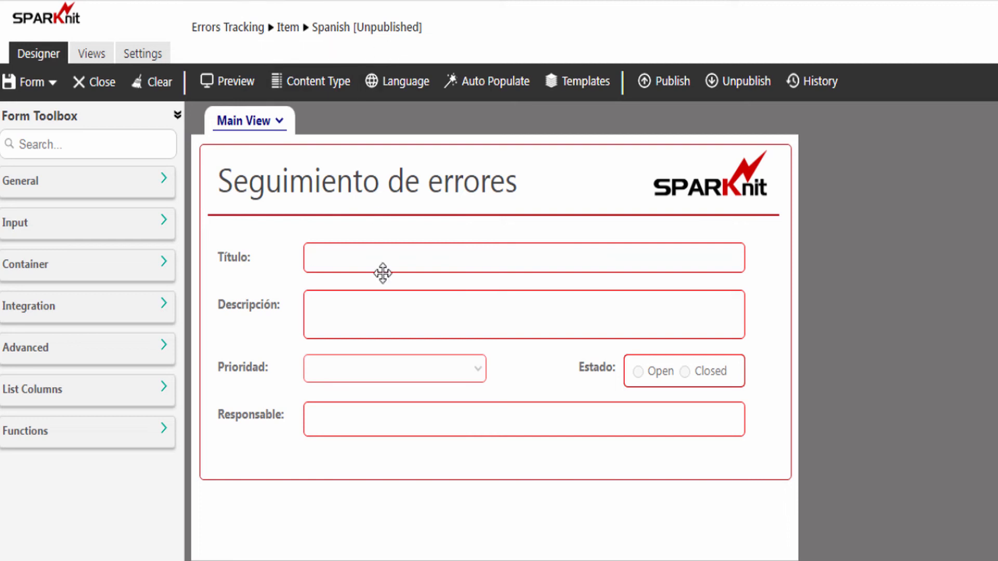
Step: Set the priority lookup's data source to use the Description Spanish field instead of Description English
{"action": "left_click", "coordinate": [379, 367]}
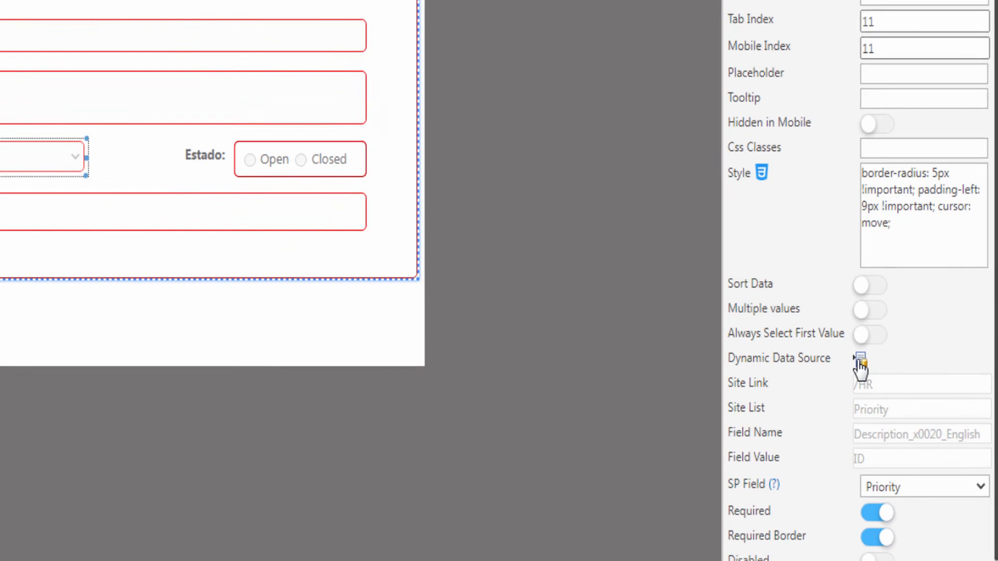
{"action": "left_click", "coordinate": [851, 346]}
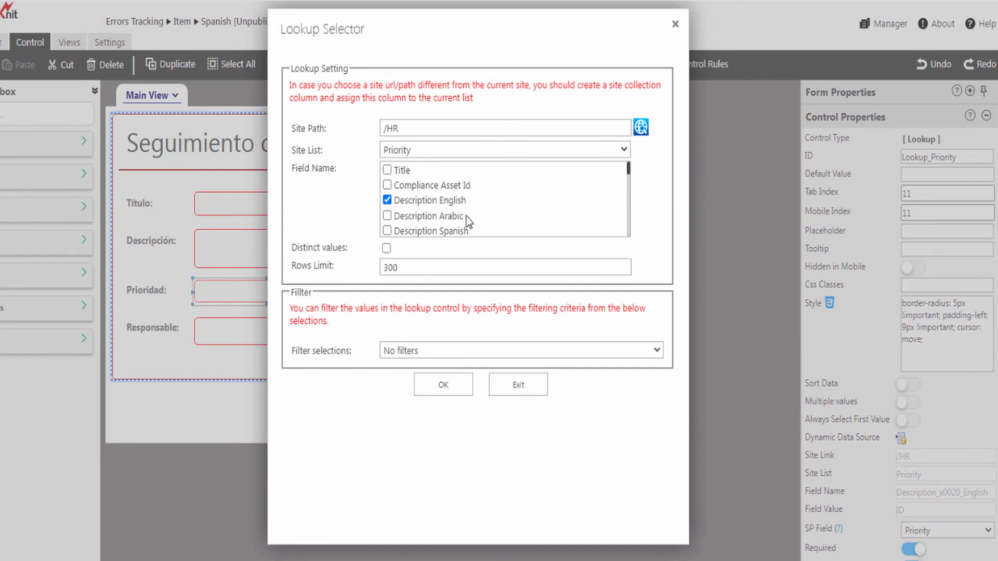
{"action": "left_click", "coordinate": [387, 200]}
{"action": "left_click", "coordinate": [444, 384]}
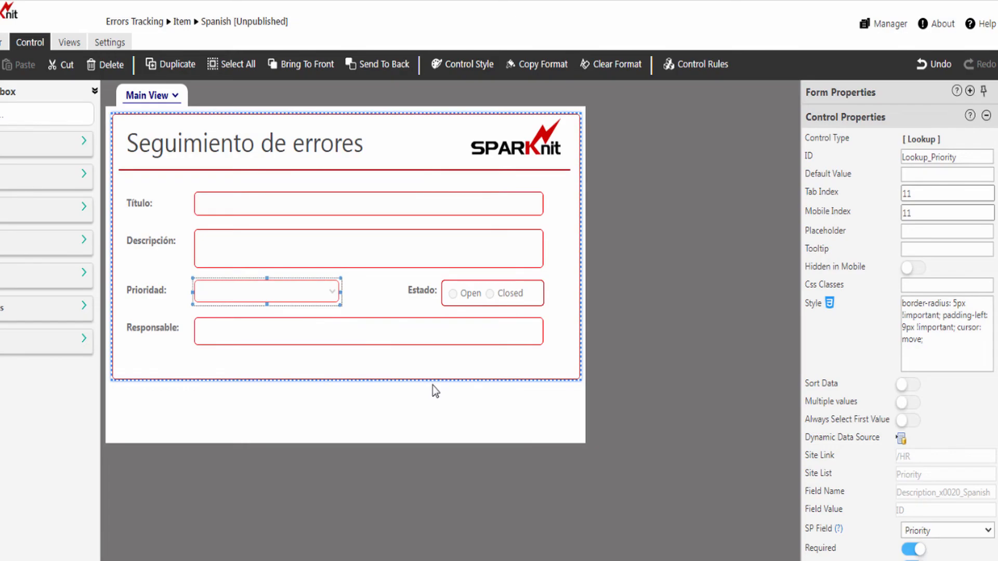
Step: Replace the status radio button's items with Abierto and Cerrado and apply them
{"action": "left_click", "coordinate": [502, 294]}
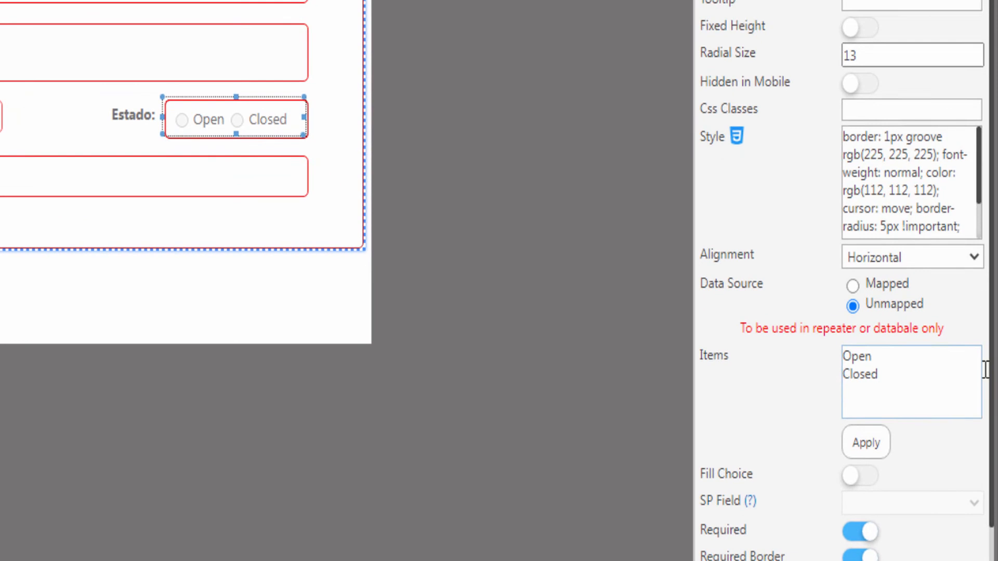
{"action": "scroll", "coordinate": [990, 395], "scroll_direction": "down", "scroll_amount": 1}
{"action": "left_click_drag", "start_coordinate": [886, 325], "coordinate": [839, 304]}
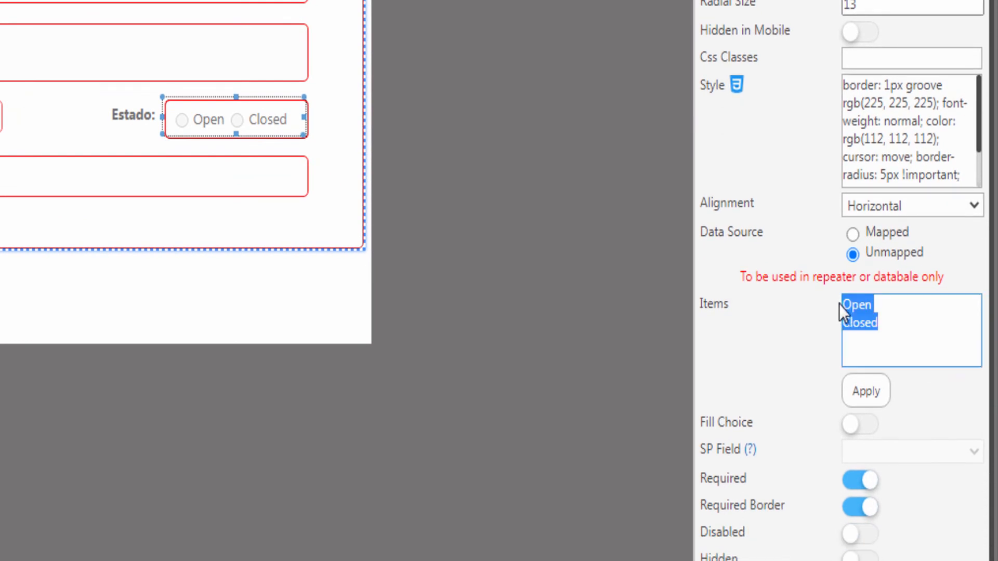
{"action": "type", "text": "Abierto Cerrado"}
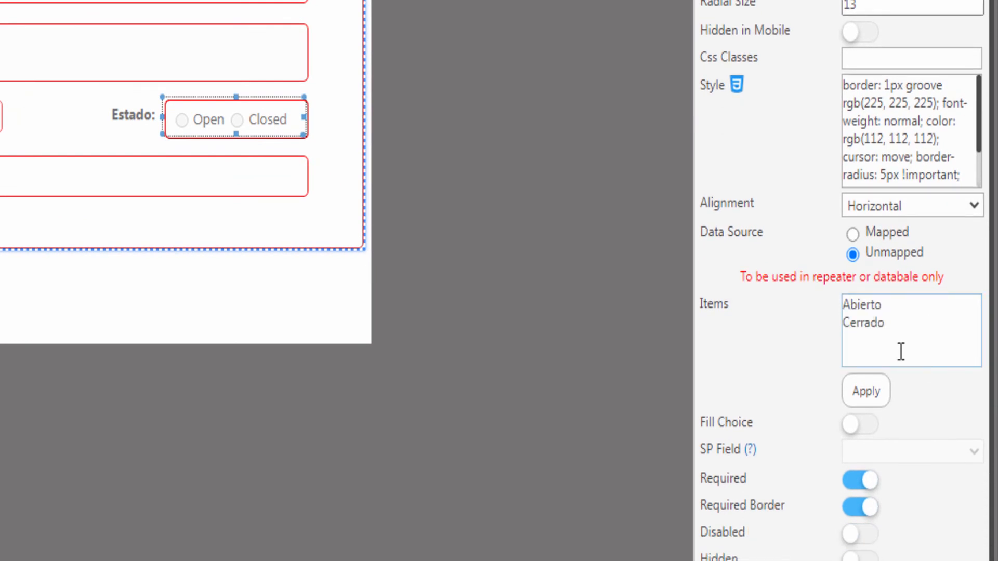
{"action": "left_click", "coordinate": [865, 395]}
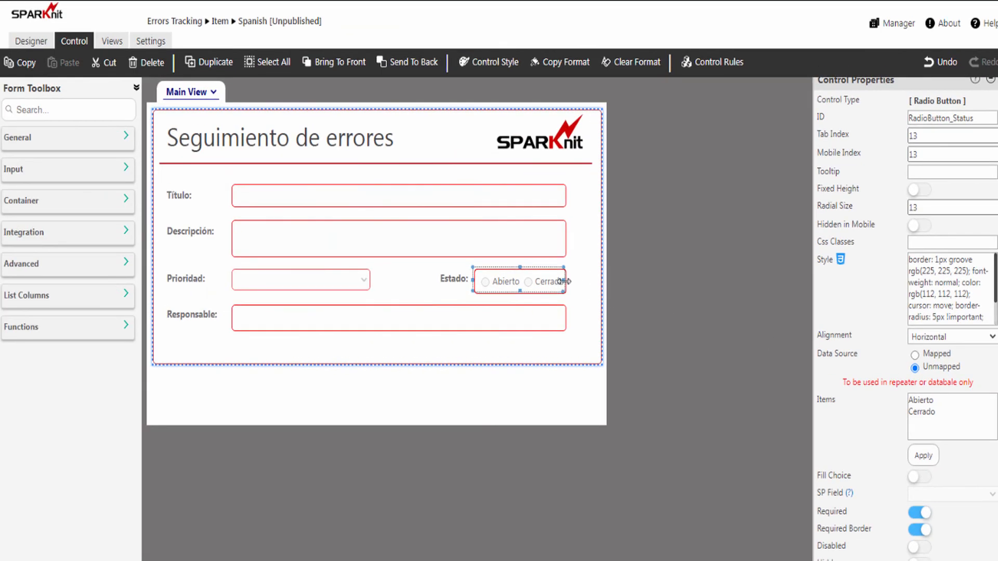
Step: Widen the status radio button slightly to fit its choices and nudge it left together with the Estado label
{"action": "left_click_drag", "start_coordinate": [565, 282], "coordinate": [570, 281]}
{"action": "left_click", "coordinate": [450, 280], "text": "ctrl"}
{"action": "key", "text": "Left"}
{"action": "key", "text": "Left"}
{"action": "key", "text": "Left"}
{"action": "key", "text": "Left"}
{"action": "key", "text": "Left"}
{"action": "key", "text": "Left"}
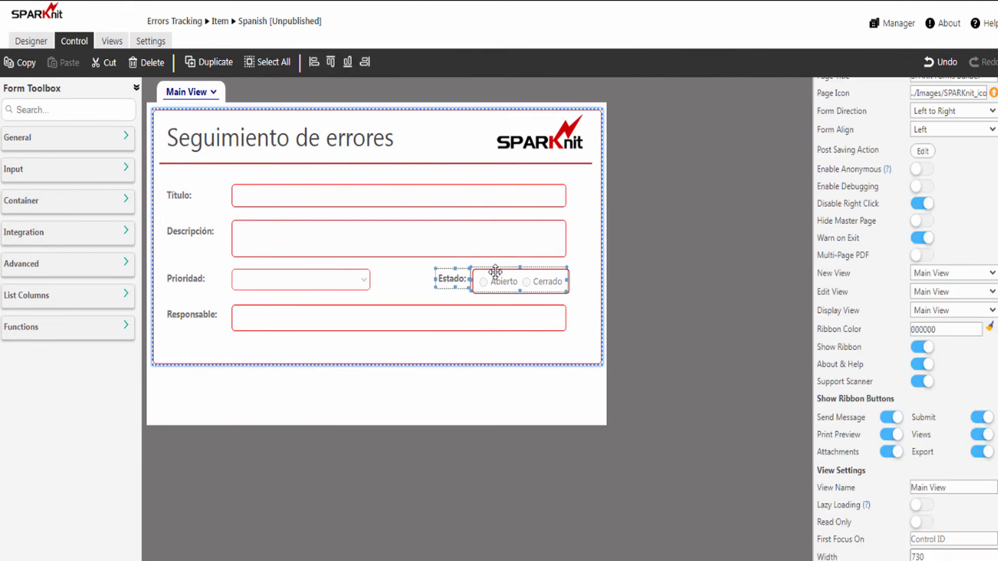
{"action": "left_click", "coordinate": [524, 280]}
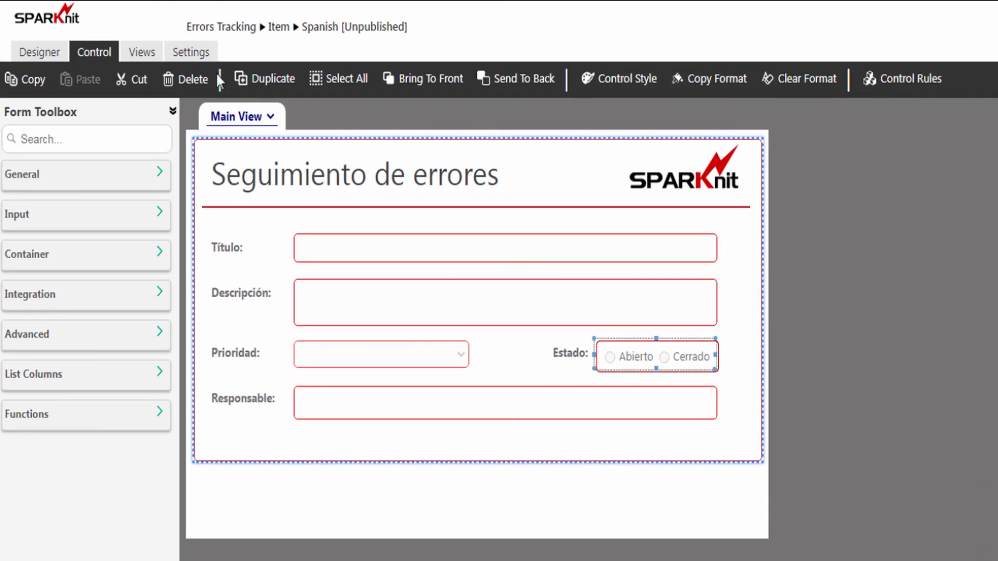
Step: Review the VariableStatus form variable's type, list column mapping and operation settings
{"action": "left_click", "coordinate": [195, 55]}
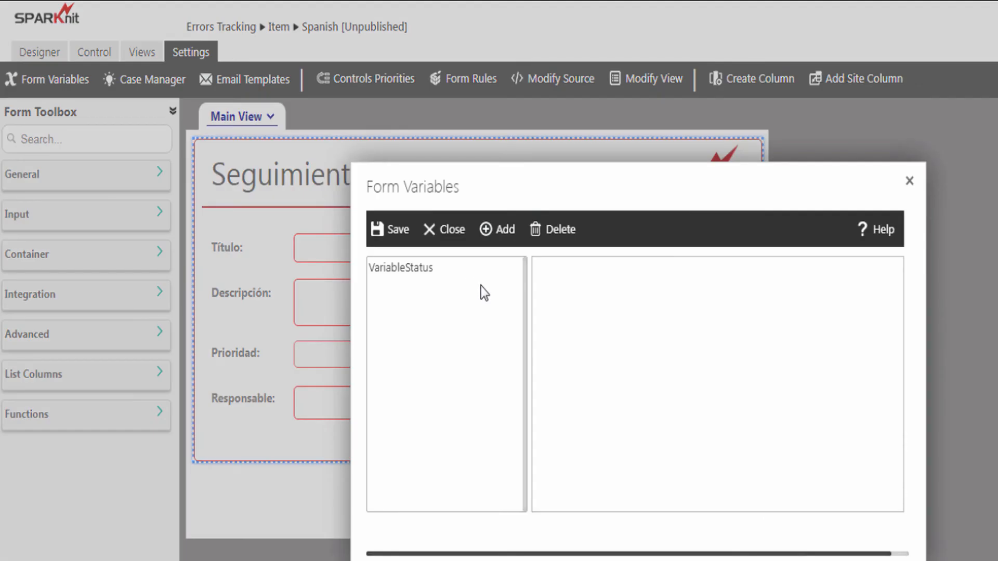
{"action": "left_click", "coordinate": [409, 271]}
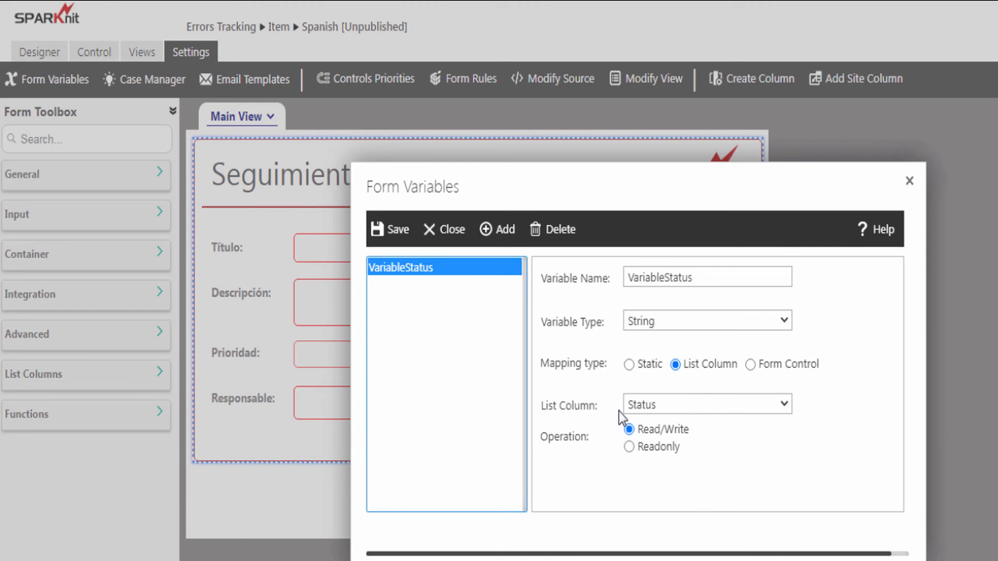
{"action": "left_click", "coordinate": [445, 231]}
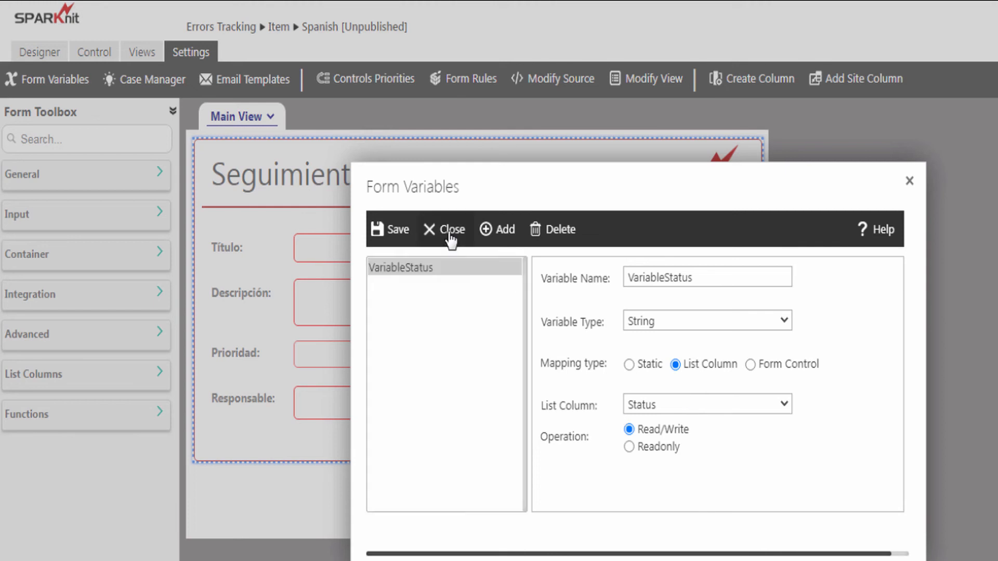
Step: Add a rule to the status radio button named "Store selected Status Value" with type Action and event onChange
{"action": "left_click", "coordinate": [636, 356]}
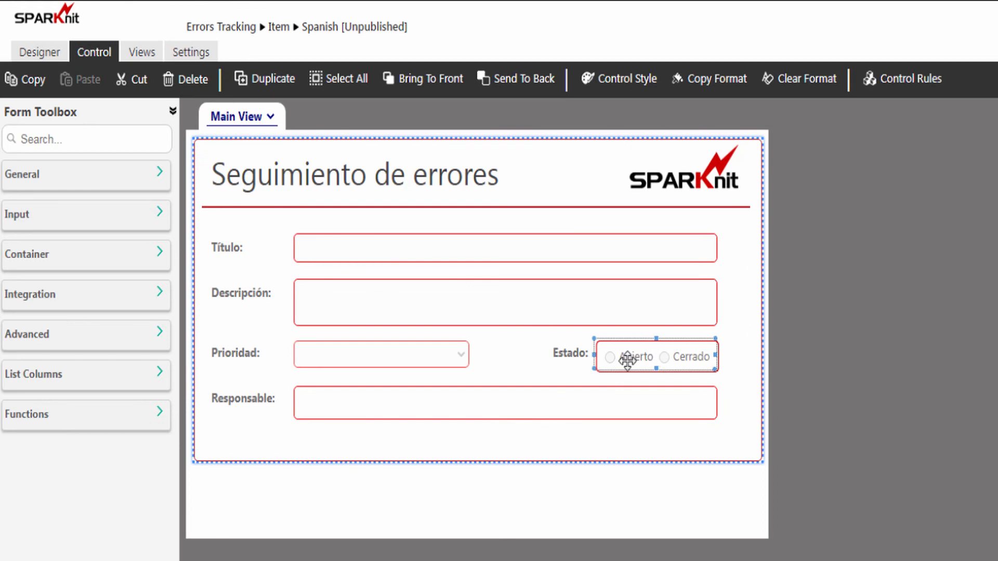
{"action": "left_click", "coordinate": [906, 86]}
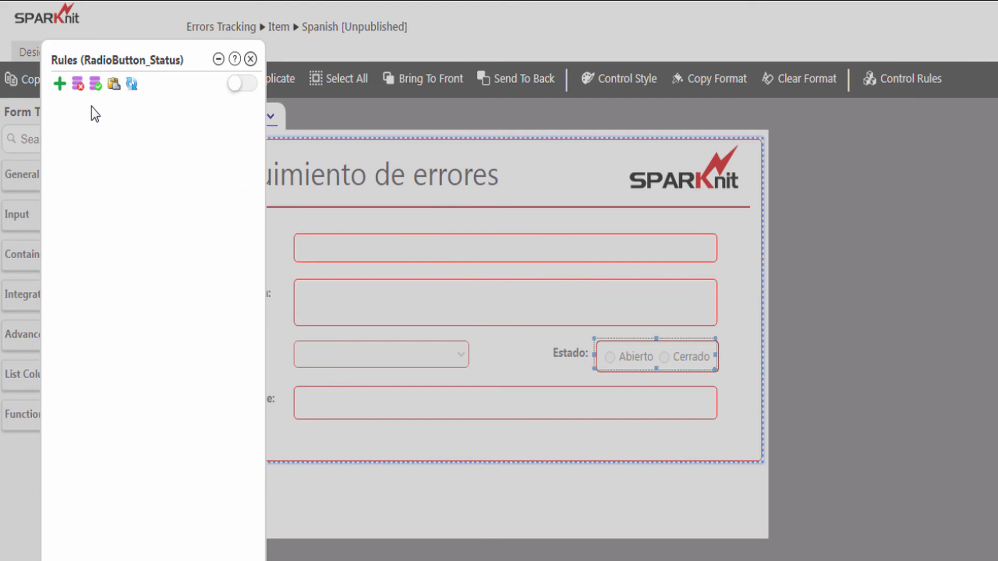
{"action": "left_click", "coordinate": [60, 84]}
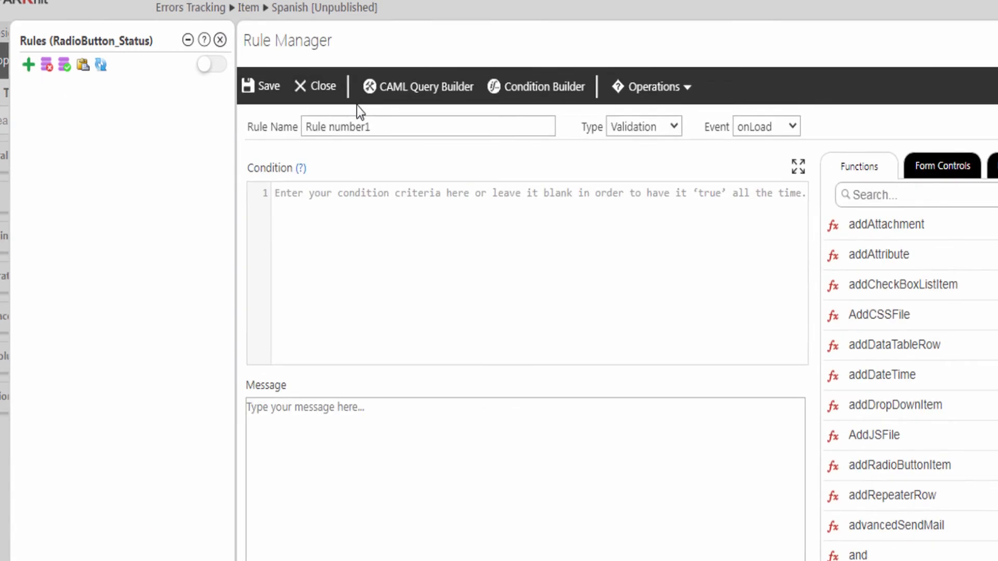
{"action": "key", "text": "ctrl+a"}
{"action": "type", "text": "Store selected Status Value"}
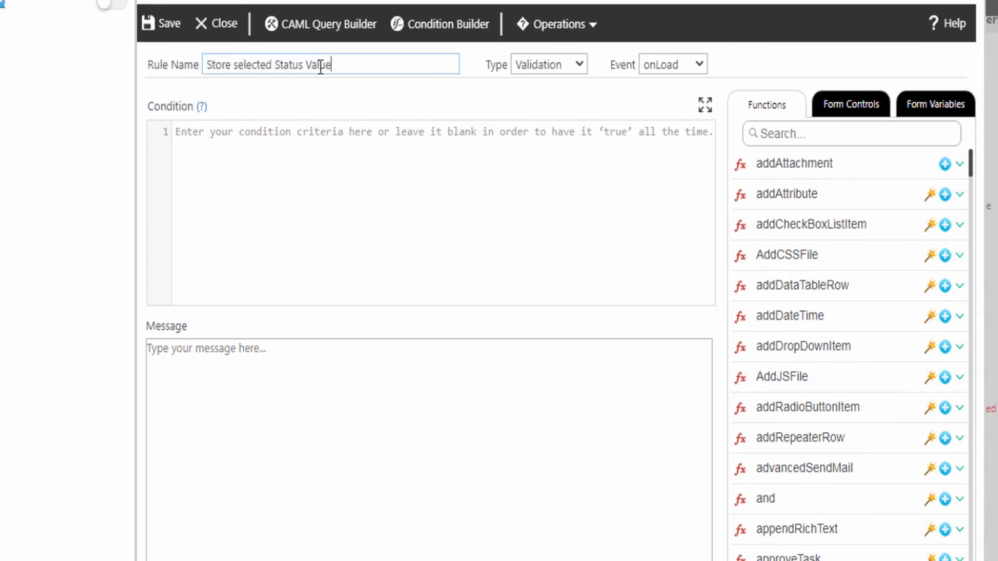
{"action": "left_click", "coordinate": [522, 71]}
{"action": "left_click", "coordinate": [529, 100]}
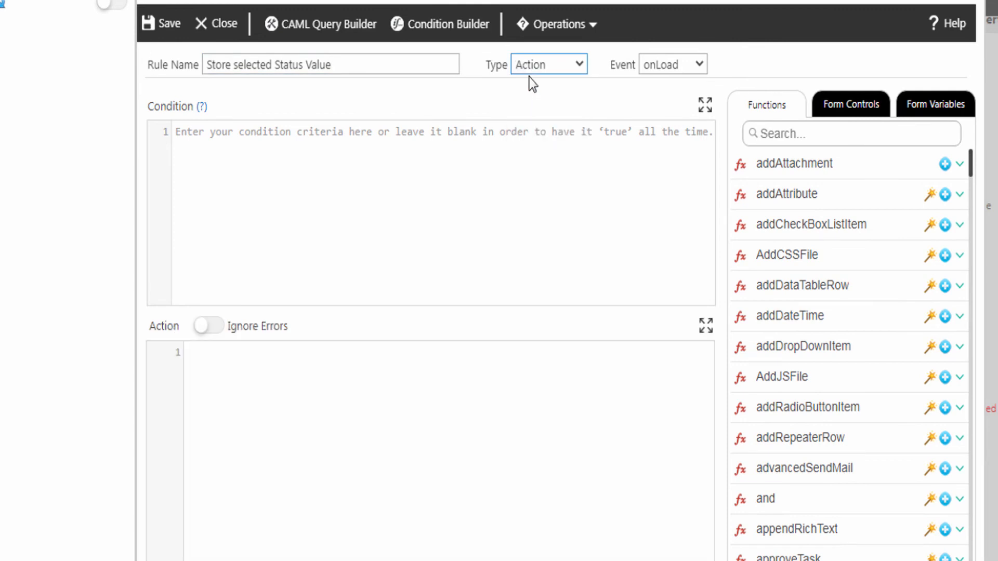
{"action": "left_click", "coordinate": [659, 70]}
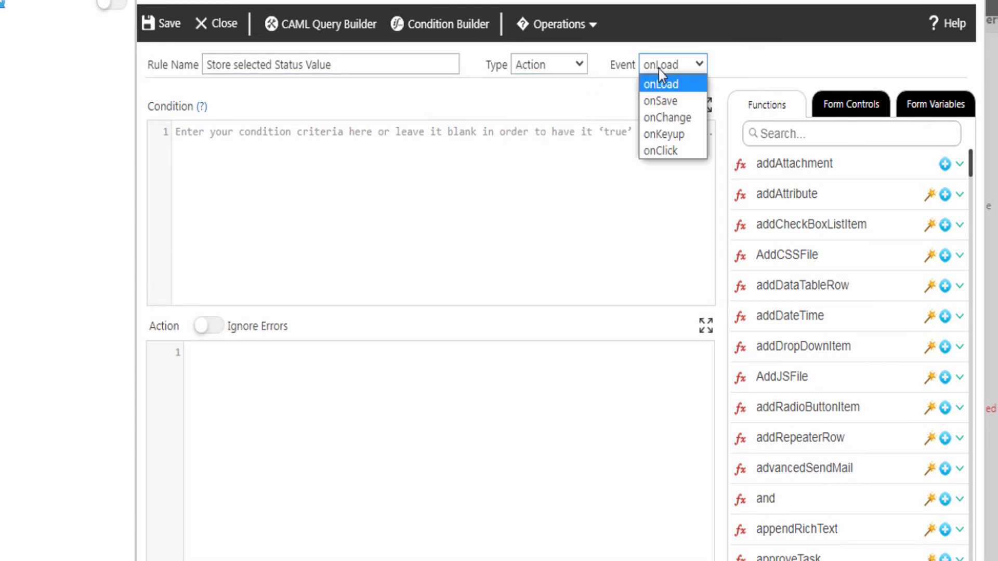
{"action": "left_click", "coordinate": [663, 115]}
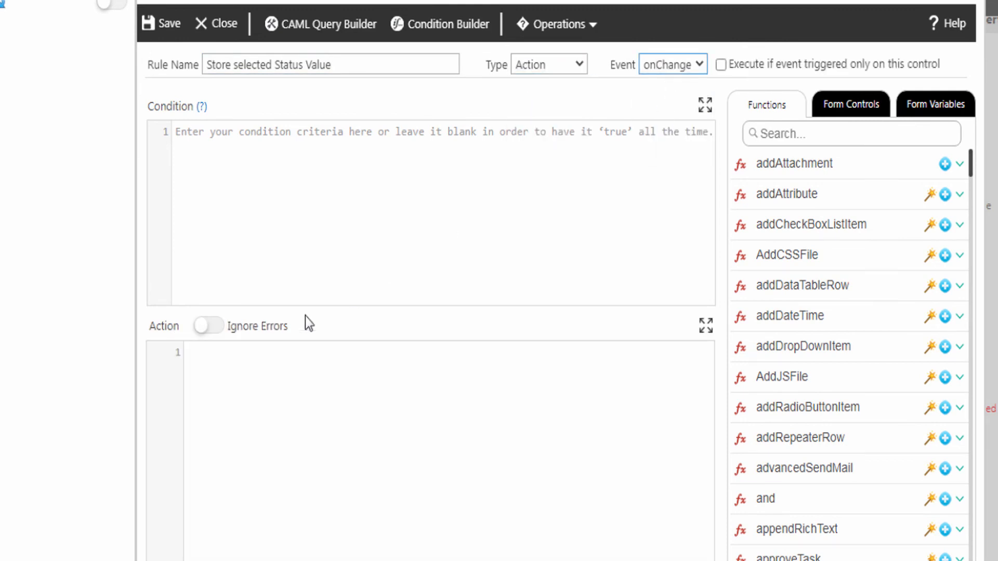
Step: Begin the rule's action code with the VariableStatus form variable followed by an equals sign
{"action": "left_click", "coordinate": [218, 351]}
{"action": "left_click", "coordinate": [941, 109]}
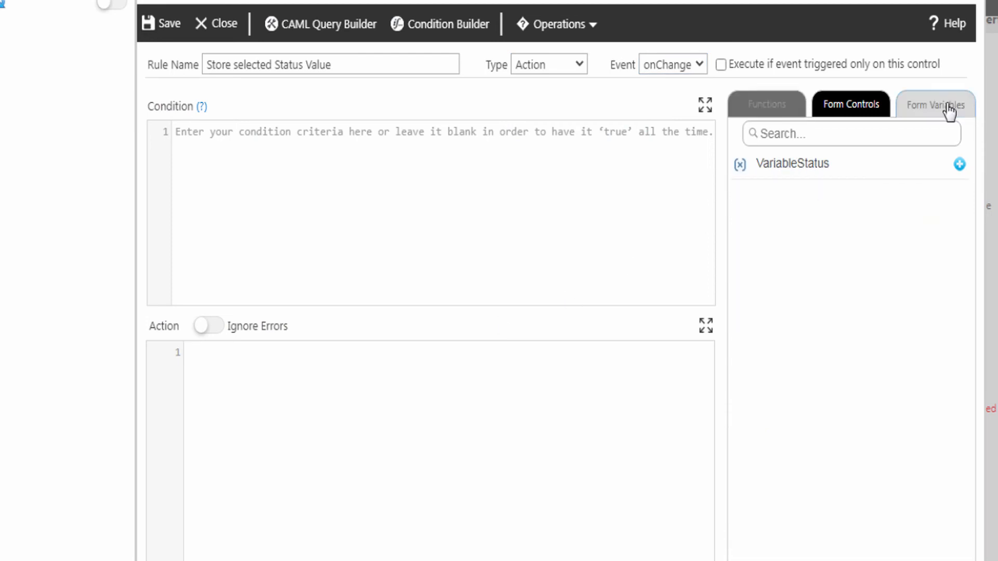
{"action": "left_click", "coordinate": [959, 165]}
{"action": "left_click", "coordinate": [279, 352]}
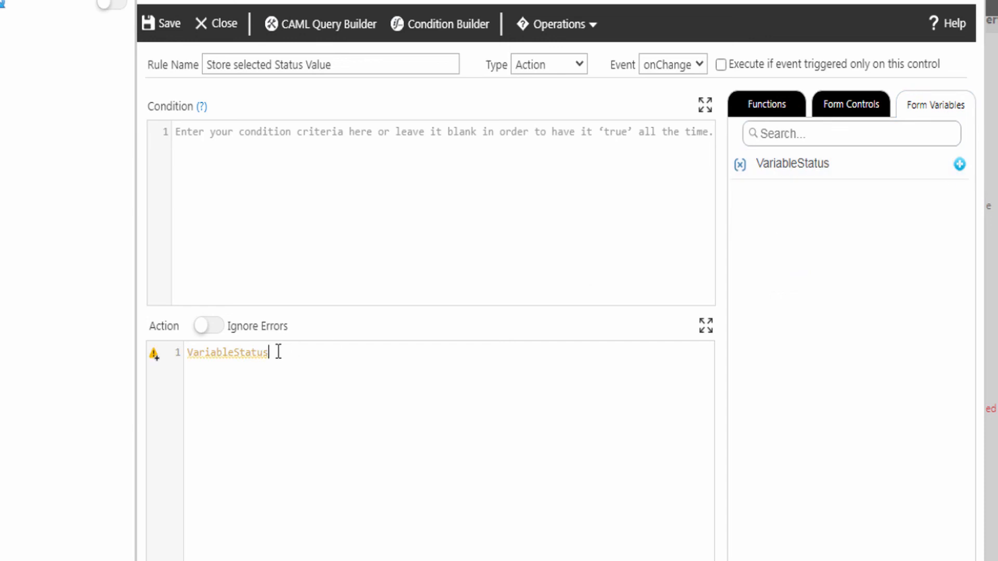
{"action": "type", "text": "="}
Step: Complete the assignment with the getRadioButton function using RadioButton_Status as its ControlID, and save the rule
{"action": "left_click", "coordinate": [767, 106]}
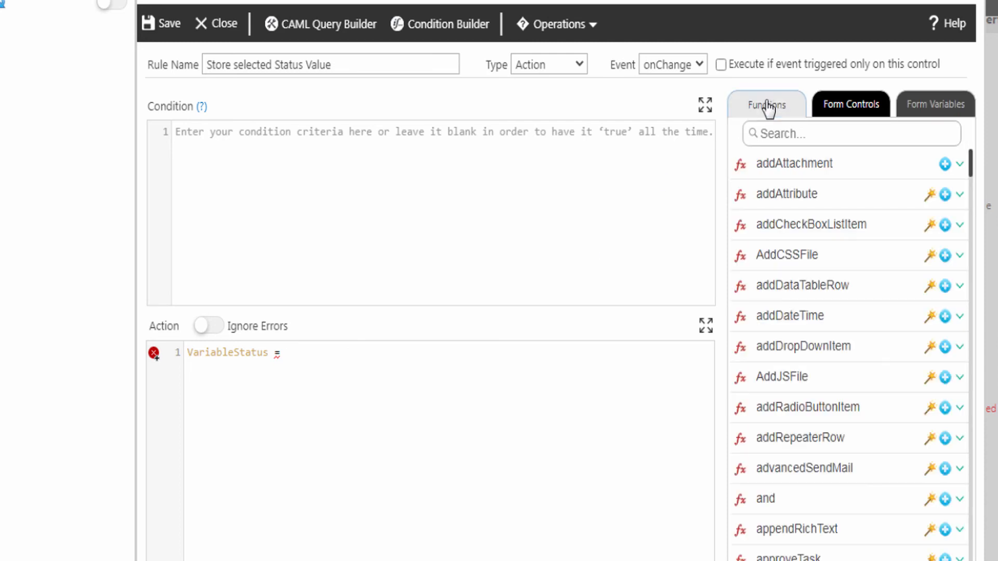
{"action": "left_click", "coordinate": [766, 136]}
{"action": "type", "text": "getRadioButton"}
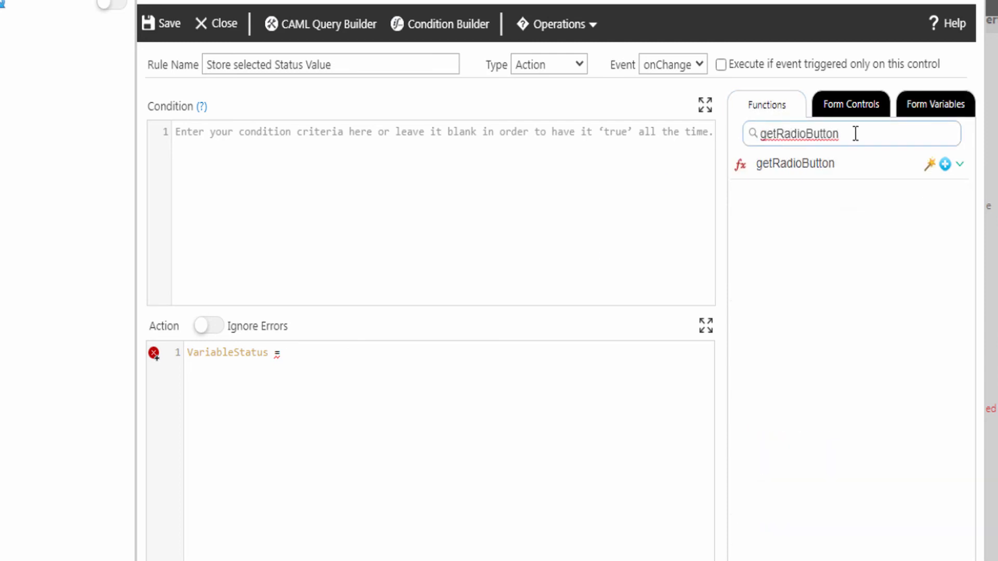
{"action": "left_click", "coordinate": [960, 165]}
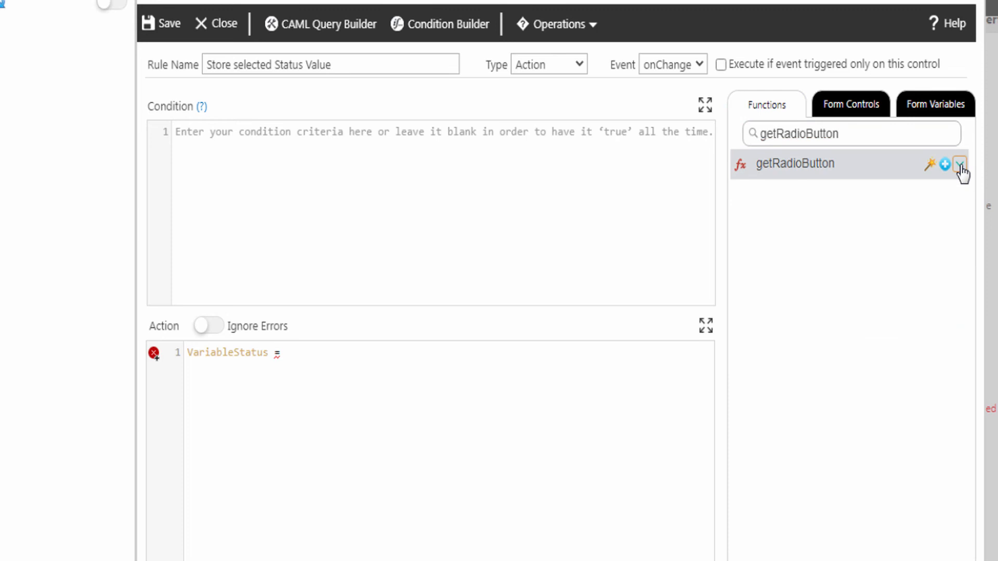
{"action": "left_click", "coordinate": [960, 165]}
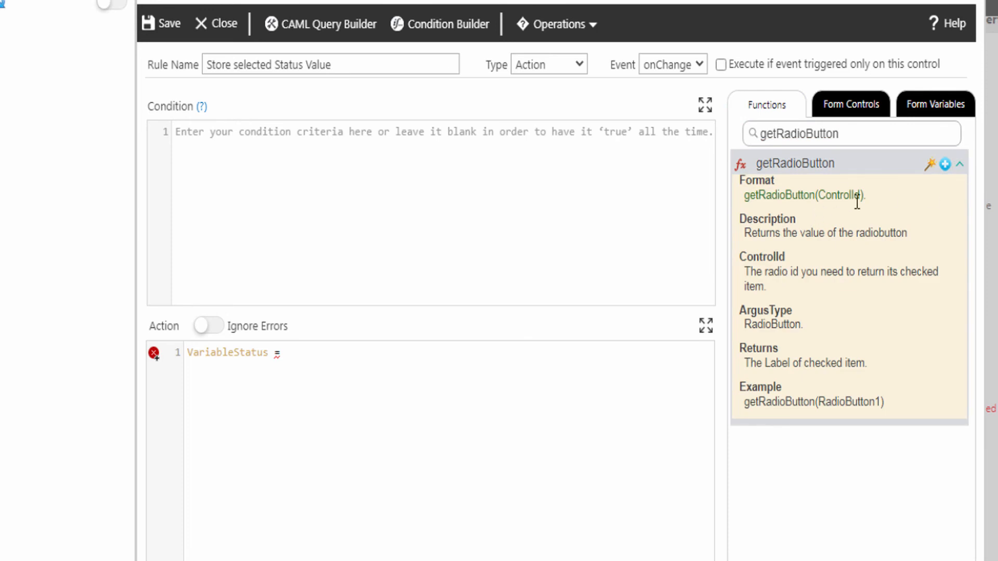
{"action": "left_click", "coordinate": [929, 165]}
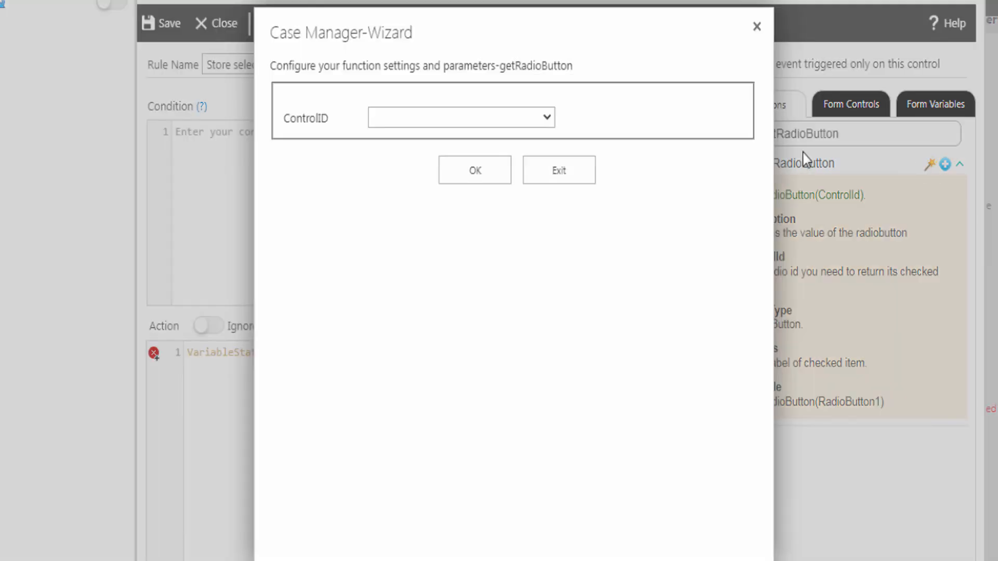
{"action": "left_click", "coordinate": [546, 118]}
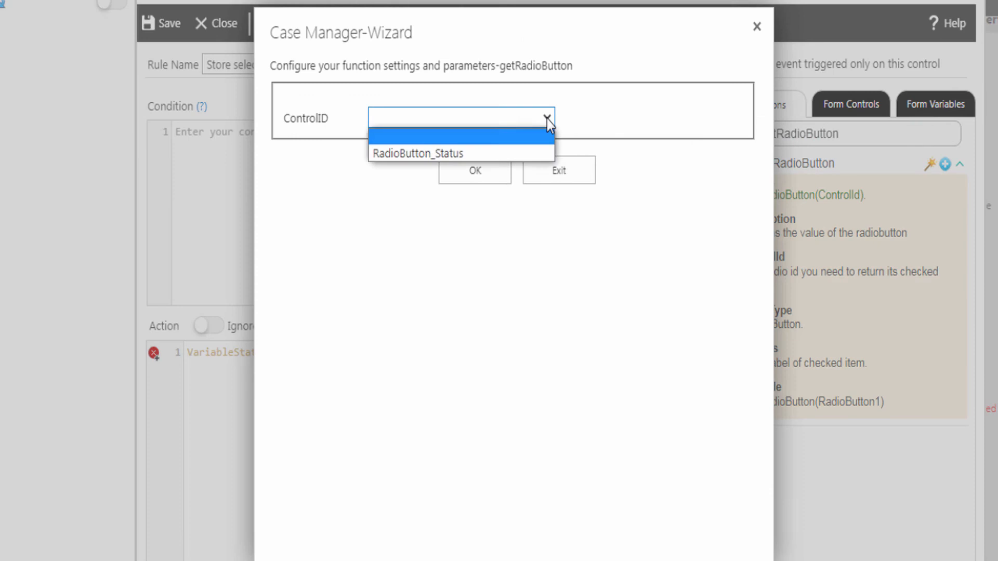
{"action": "left_click", "coordinate": [448, 152]}
{"action": "left_click", "coordinate": [464, 170]}
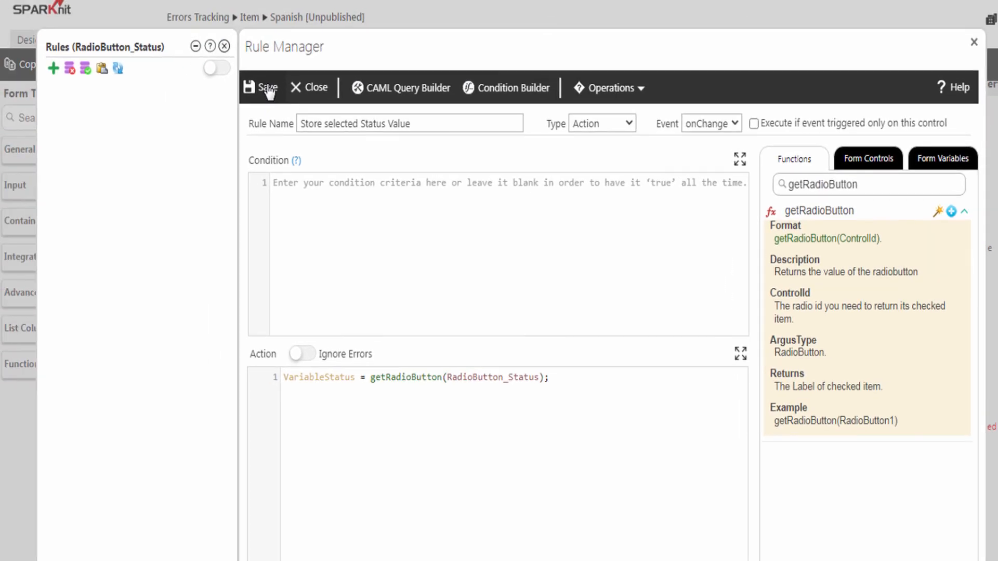
{"action": "left_click", "coordinate": [267, 89]}
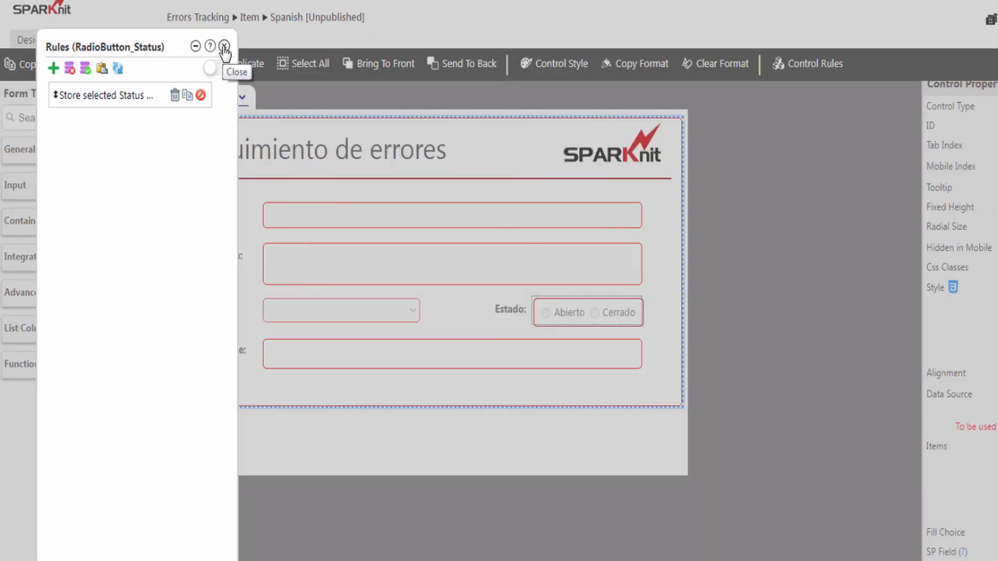
{"action": "left_click", "coordinate": [224, 46]}
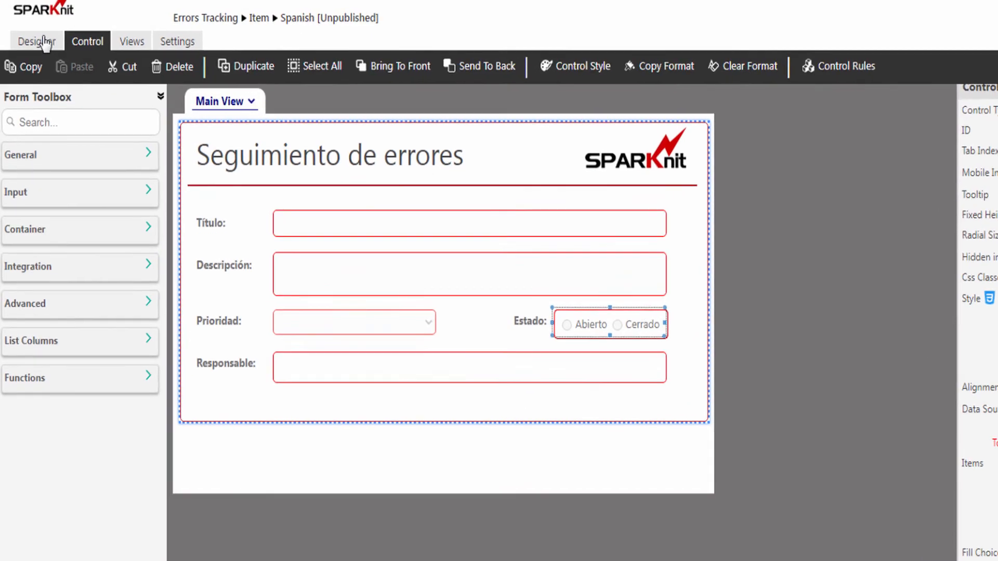
Step: Publish the Spanish form to the Item content type
{"action": "left_click", "coordinate": [42, 41]}
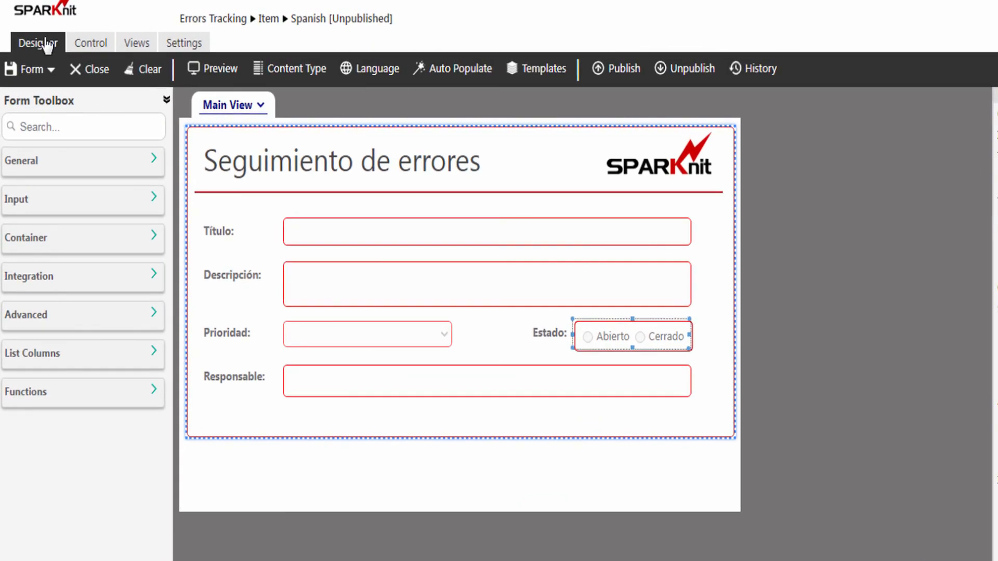
{"action": "left_click", "coordinate": [621, 72]}
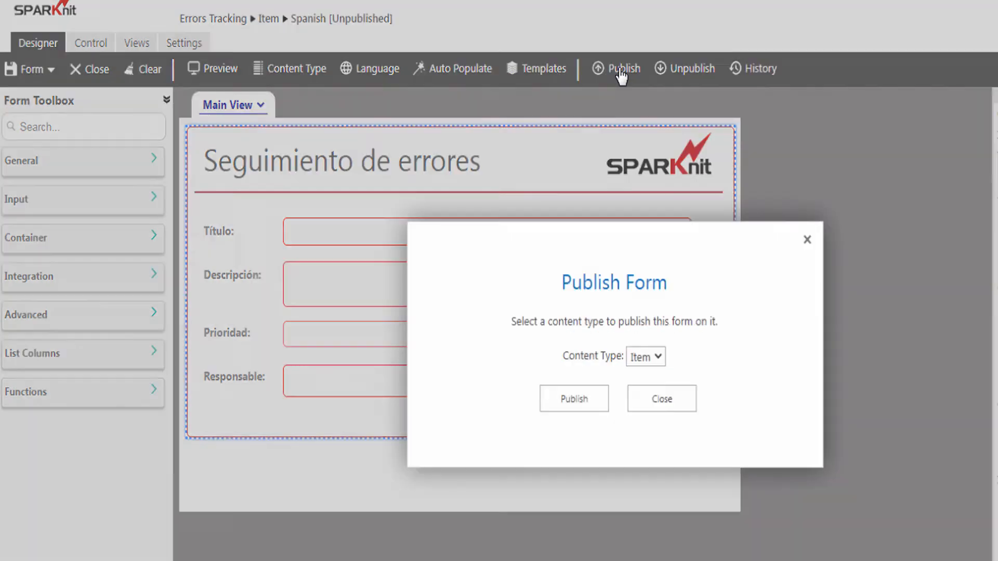
{"action": "left_click", "coordinate": [574, 405]}
{"action": "left_click", "coordinate": [613, 439]}
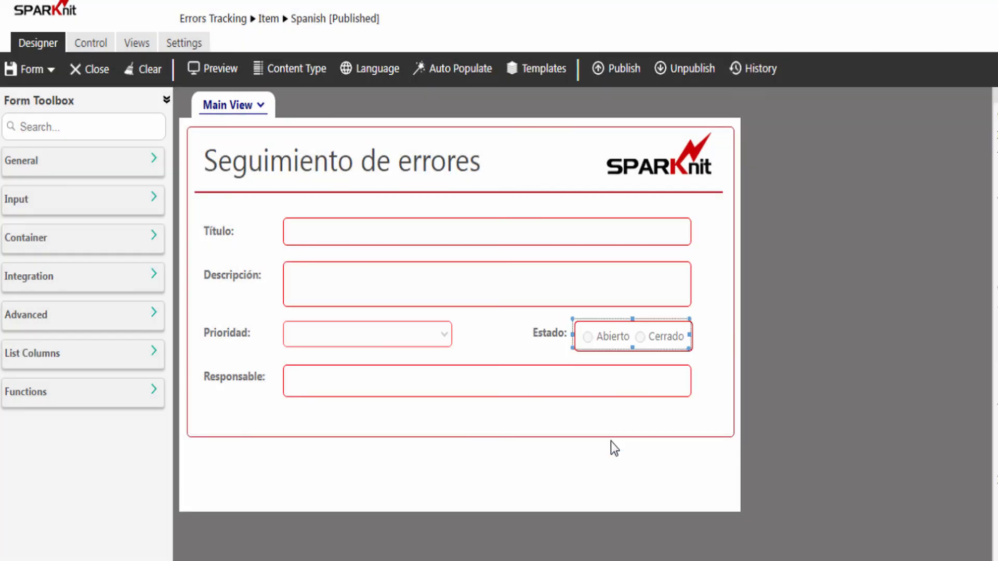
Step: Open a new item in the SharePoint Errors Tracking list and check the Spanish form's Prioridad choices
{"action": "left_click", "coordinate": [222, 23]}
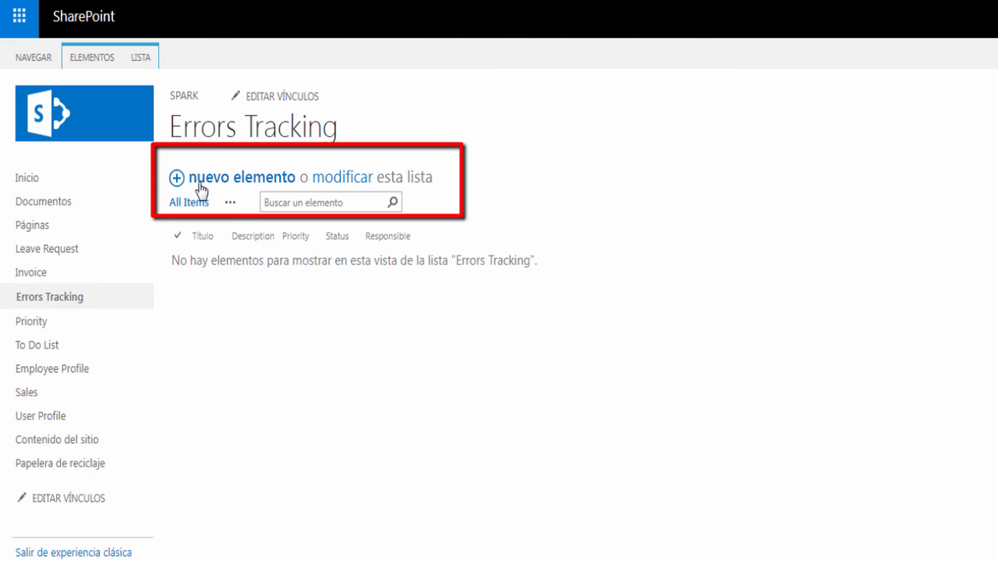
{"action": "left_click", "coordinate": [231, 182]}
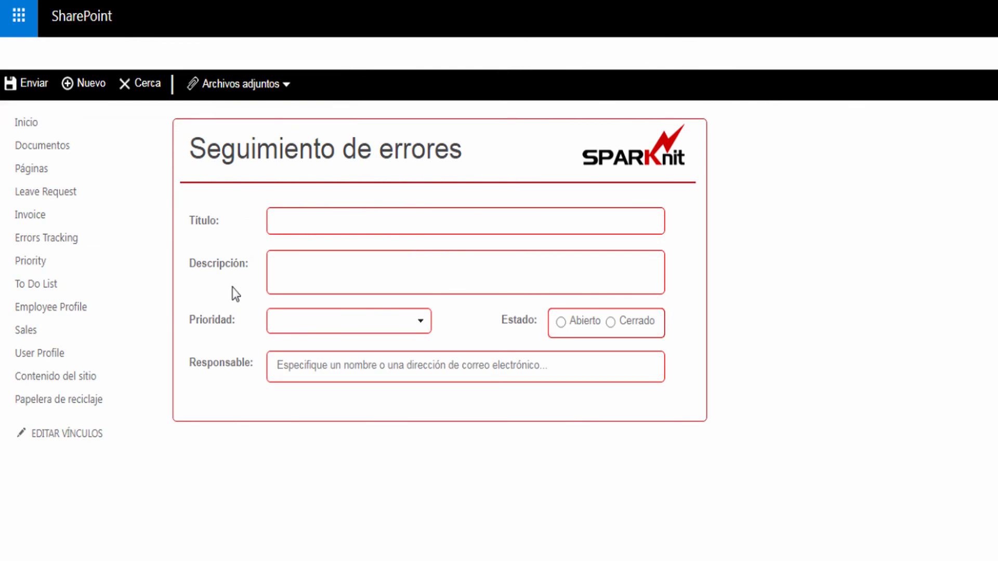
{"action": "left_click", "coordinate": [419, 322]}
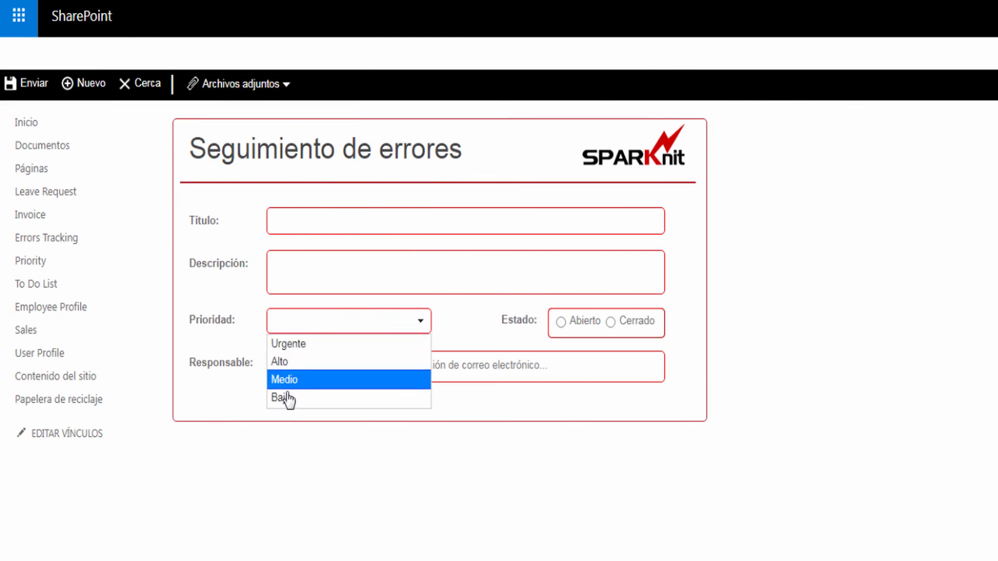
{"action": "left_click", "coordinate": [474, 337]}
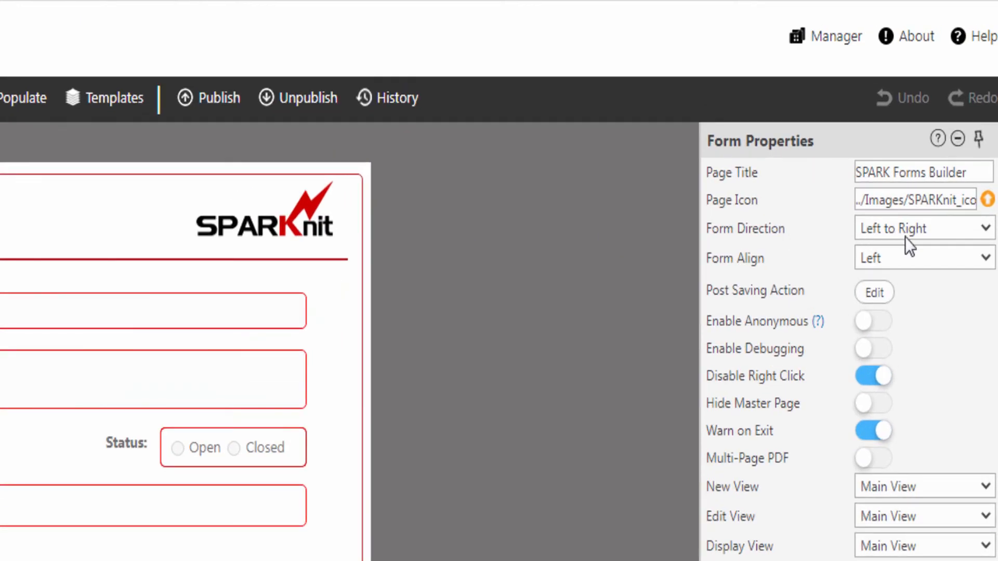
Step: View the available form direction options in the English form's properties
{"action": "left_click", "coordinate": [878, 229]}
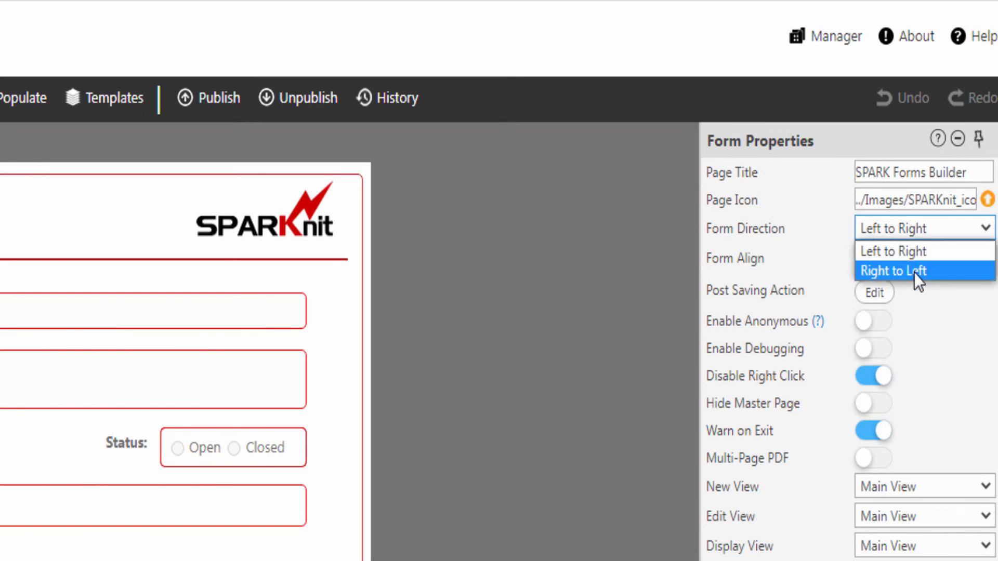
{"action": "left_click", "coordinate": [818, 235]}
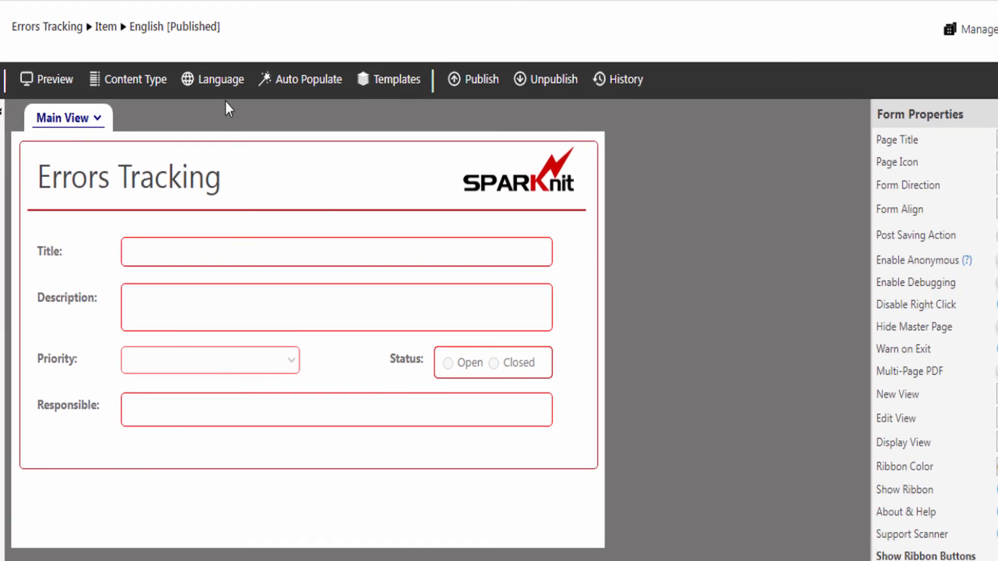
Step: Open an Arabic version of the form with the default language form's design copied into it
{"action": "left_click", "coordinate": [225, 85]}
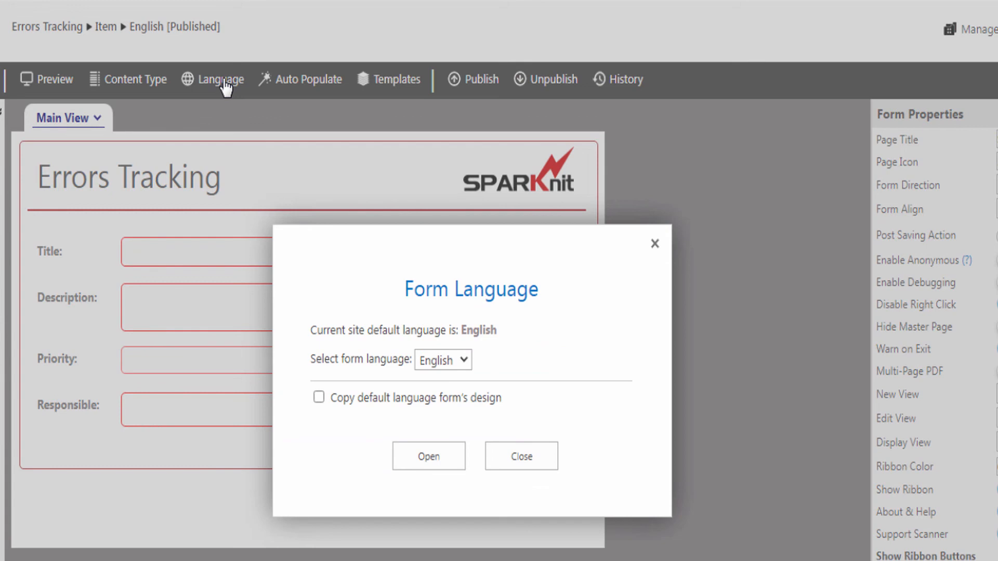
{"action": "left_click", "coordinate": [442, 362]}
{"action": "left_click", "coordinate": [443, 398]}
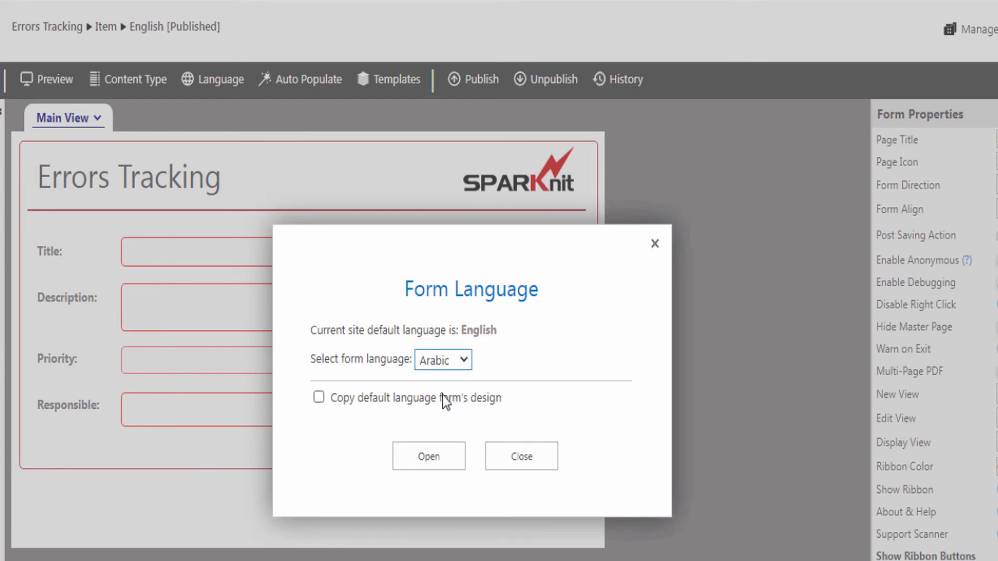
{"action": "left_click", "coordinate": [322, 400]}
{"action": "left_click", "coordinate": [423, 461]}
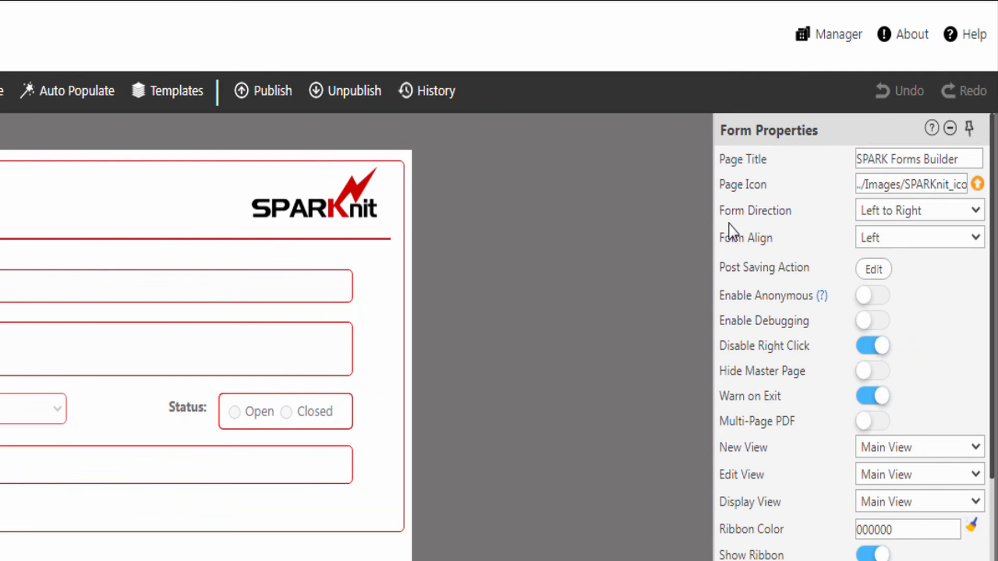
Step: Set the Arabic form's direction to Right to Left
{"action": "left_click", "coordinate": [878, 213]}
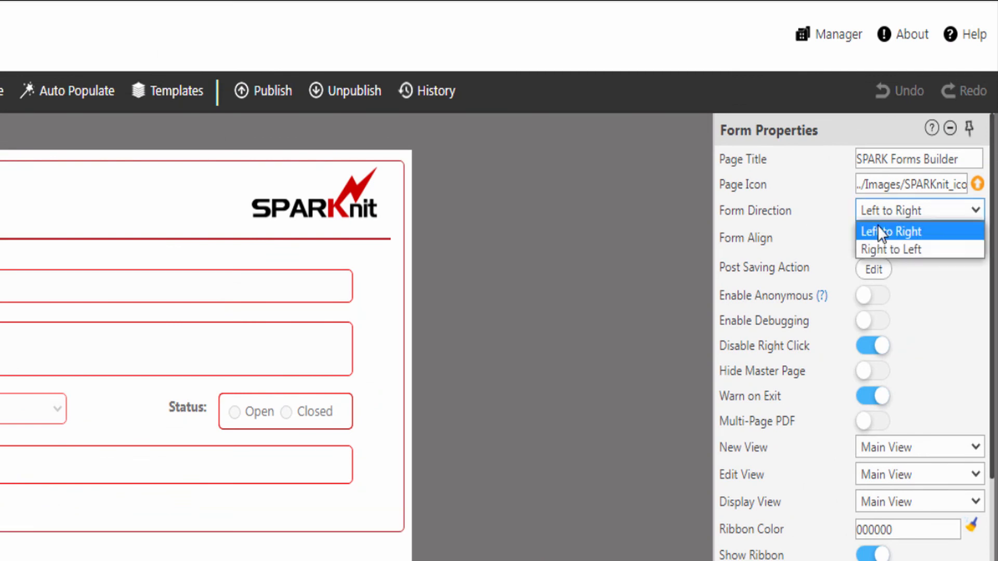
{"action": "left_click", "coordinate": [877, 249]}
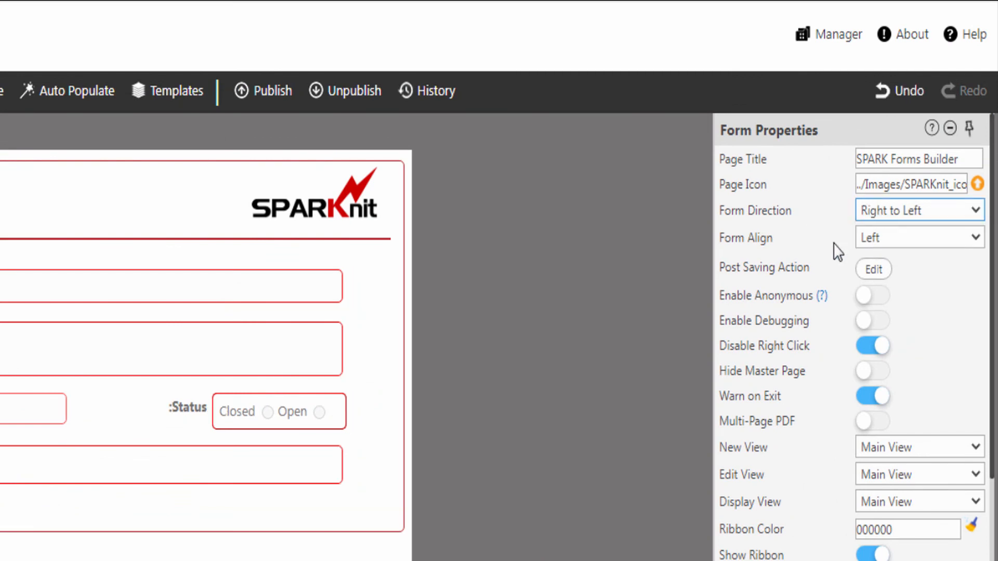
Step: Set the form alignment to Right and mirror the header, with the title at its right end and the logo at its left
{"action": "left_click", "coordinate": [880, 239]}
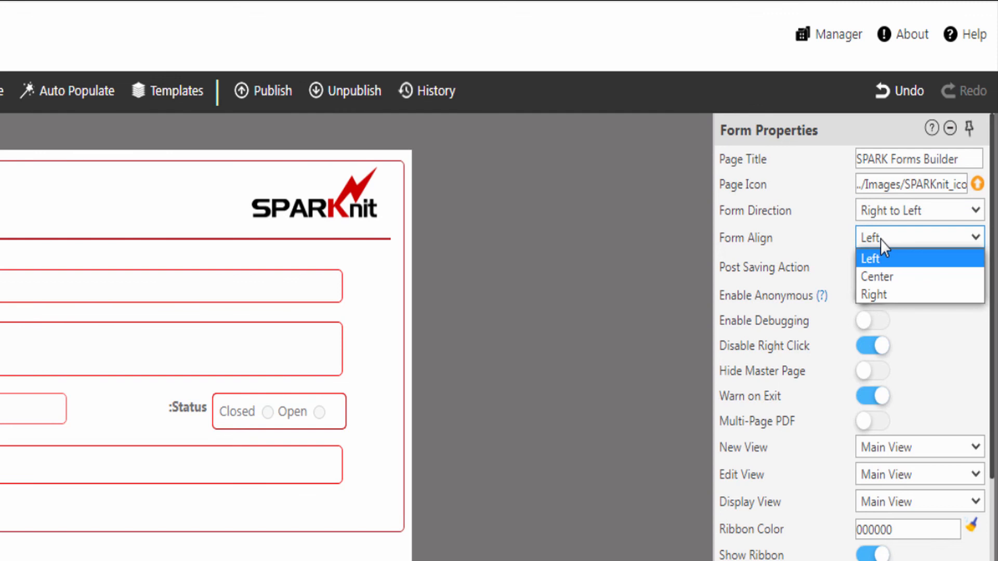
{"action": "left_click", "coordinate": [875, 294]}
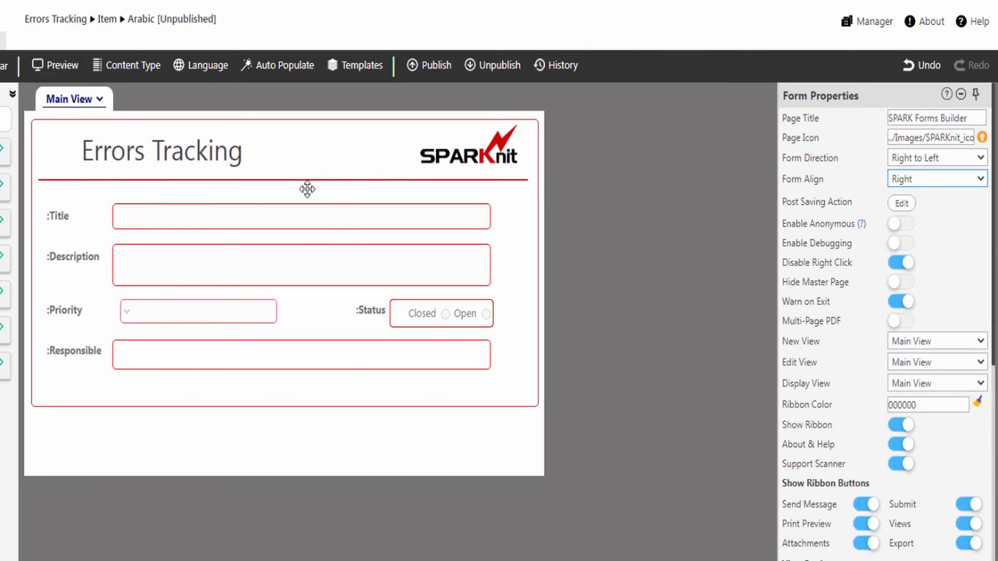
{"action": "left_click", "coordinate": [205, 156]}
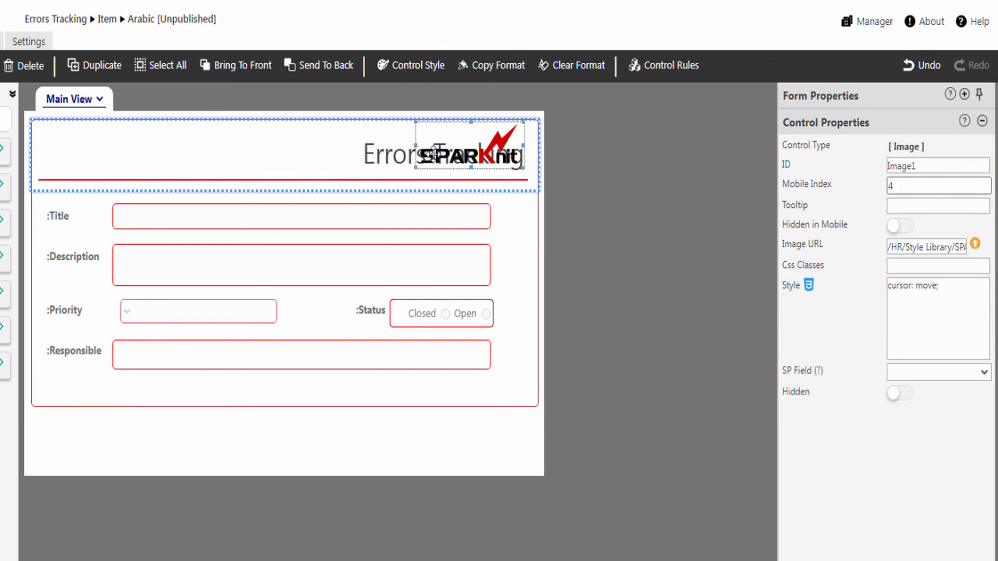
{"action": "left_click_drag", "start_coordinate": [434, 154], "coordinate": [62, 155]}
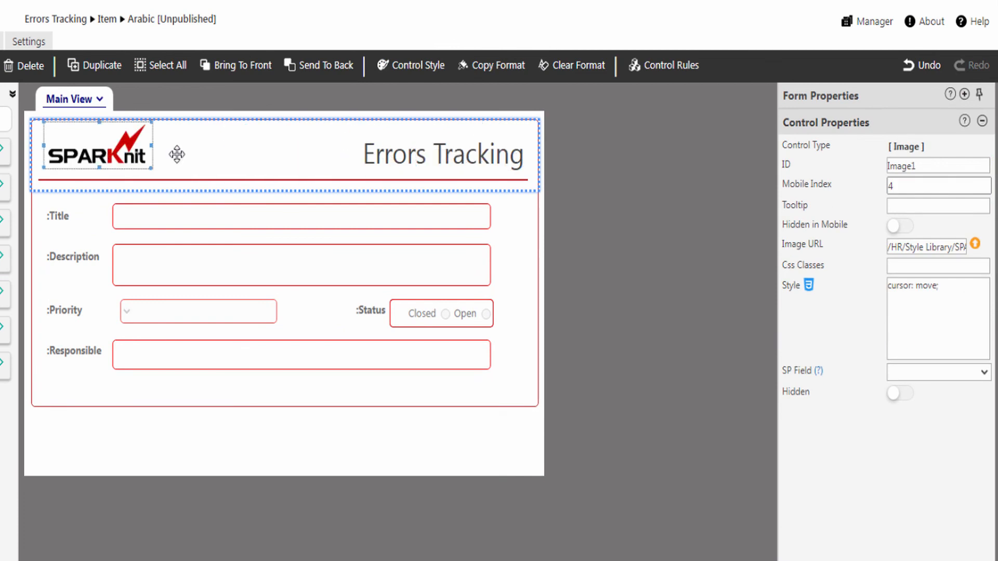
Step: Change the header text to "تتبع الأخطاء" and the Title label's text to "العنوان:"
{"action": "left_click", "coordinate": [423, 158]}
{"action": "left_click", "coordinate": [942, 185]}
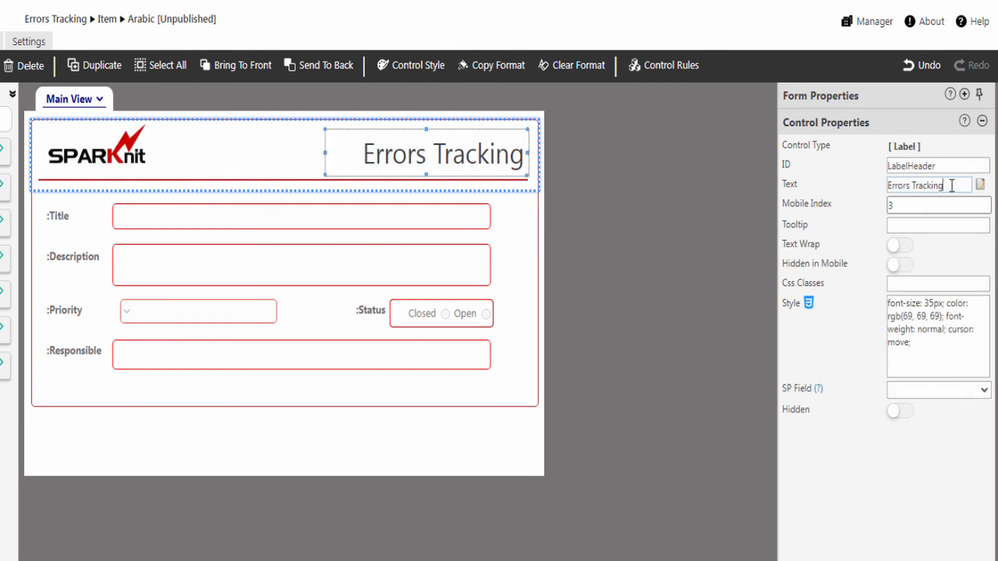
{"action": "mouse_move", "coordinate": [952, 185]}
{"action": "left_mouse_down"}
{"action": "mouse_move", "coordinate": [875, 188]}
{"action": "mouse_move", "coordinate": [883, 187]}
{"action": "left_mouse_up"}
{"action": "type", "text": "تتبع الأخطاء"}
{"action": "left_click", "coordinate": [58, 216]}
{"action": "type", "text": "العنوان:"}
Step: Move the العنوان label to the right side of its text box and right-align the Description, Priority and Responsible labels with it
{"action": "left_click", "coordinate": [58, 216]}
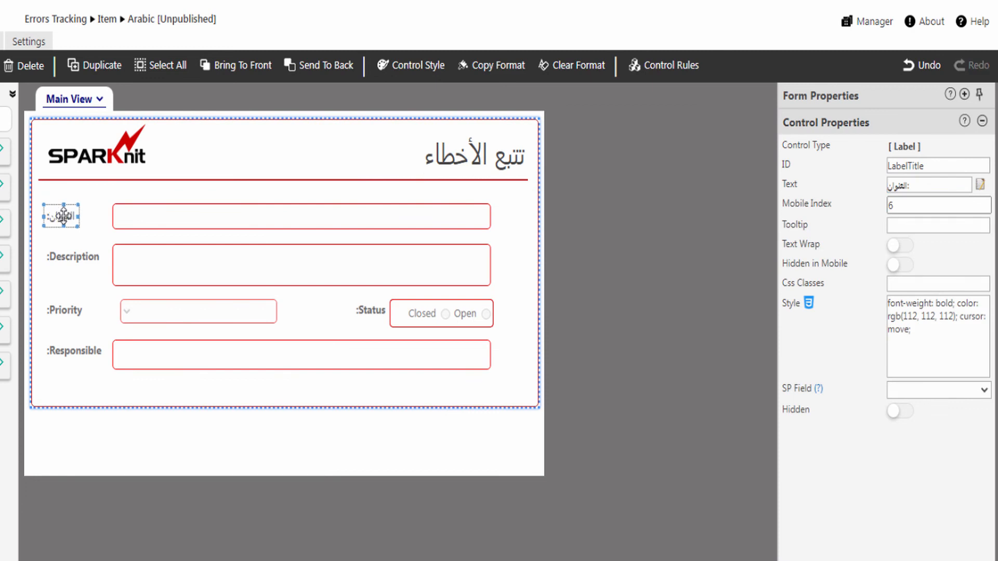
{"action": "left_click_drag", "start_coordinate": [63, 216], "coordinate": [450, 216]}
{"action": "left_click", "coordinate": [73, 257], "text": "ctrl"}
{"action": "left_click", "coordinate": [65, 310], "text": "ctrl"}
{"action": "left_click", "coordinate": [73, 351], "text": "ctrl"}
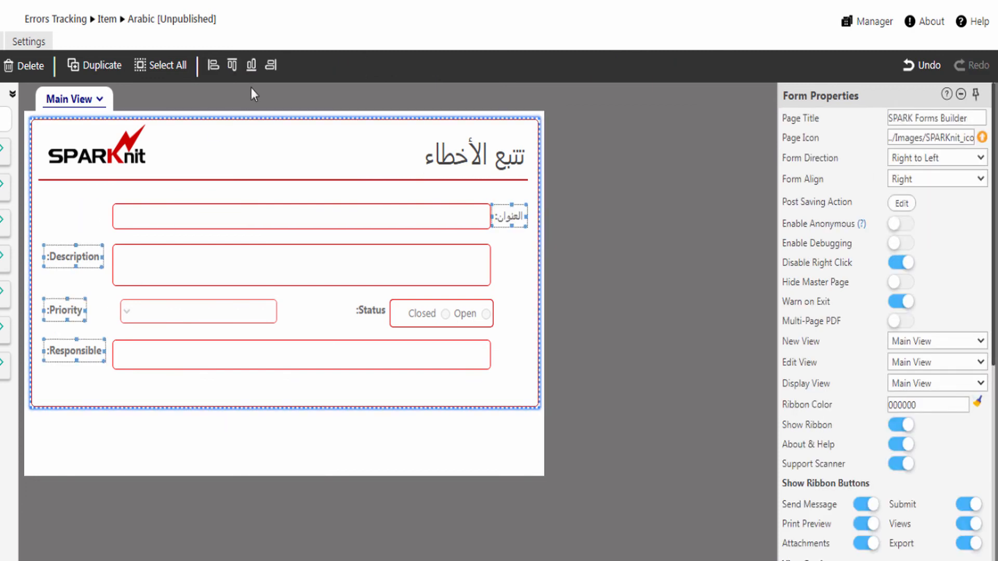
{"action": "left_click", "coordinate": [271, 65]}
Step: Shift the title text box slightly left of its label and left-align the description and responsible boxes with it
{"action": "left_click", "coordinate": [354, 218]}
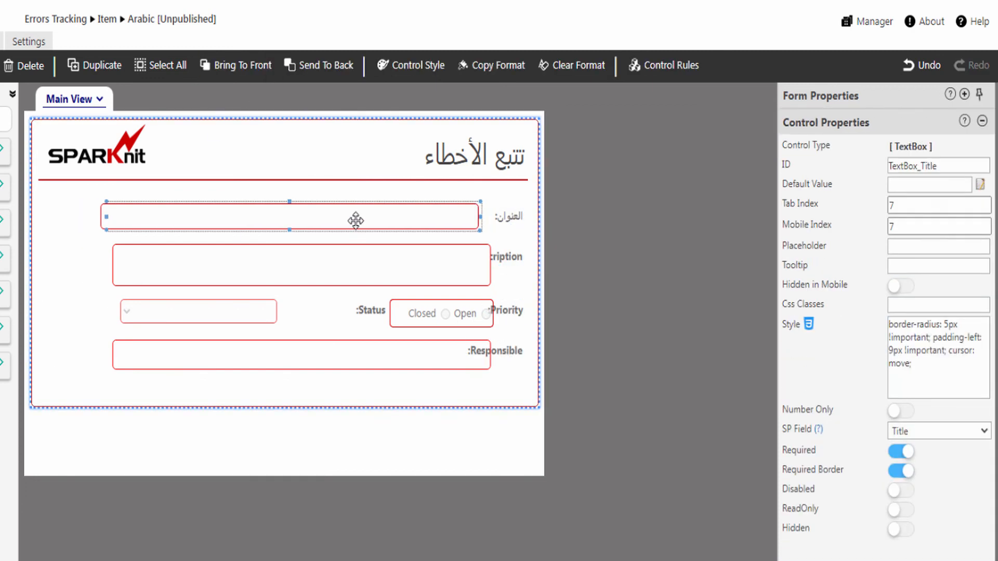
{"action": "left_click", "coordinate": [361, 263], "text": "ctrl"}
{"action": "left_click", "coordinate": [317, 351], "text": "ctrl"}
{"action": "left_click", "coordinate": [213, 65]}
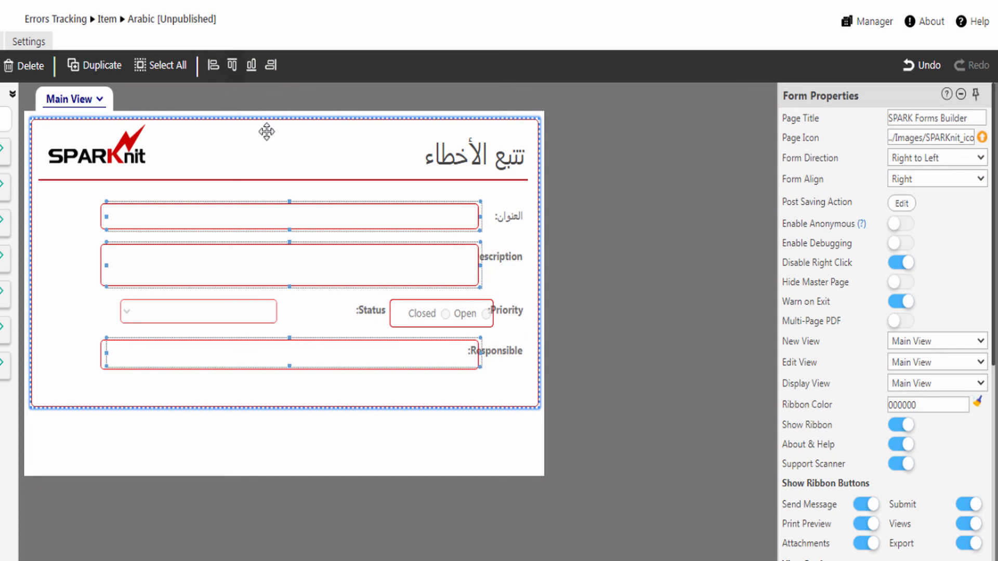
Step: Change the Description label's text to "الوصف:" and the Priority label's text to "الأولوية:"
{"action": "left_click", "coordinate": [501, 257]}
{"action": "left_click_drag", "start_coordinate": [888, 185], "coordinate": [953, 185]}
{"action": "type", "text": "الوصف:"}
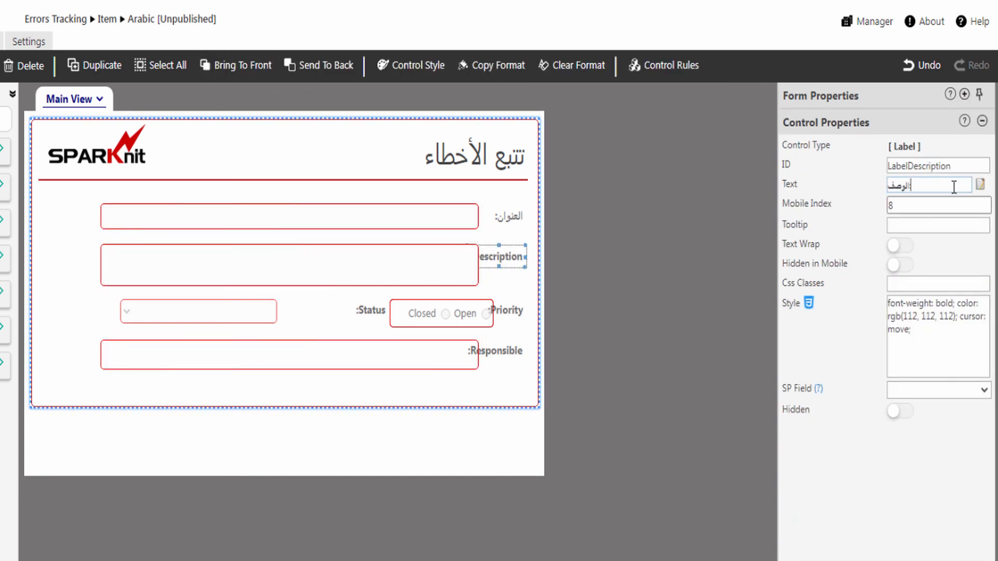
{"action": "left_click", "coordinate": [507, 310]}
{"action": "triple_click", "coordinate": [884, 188]}
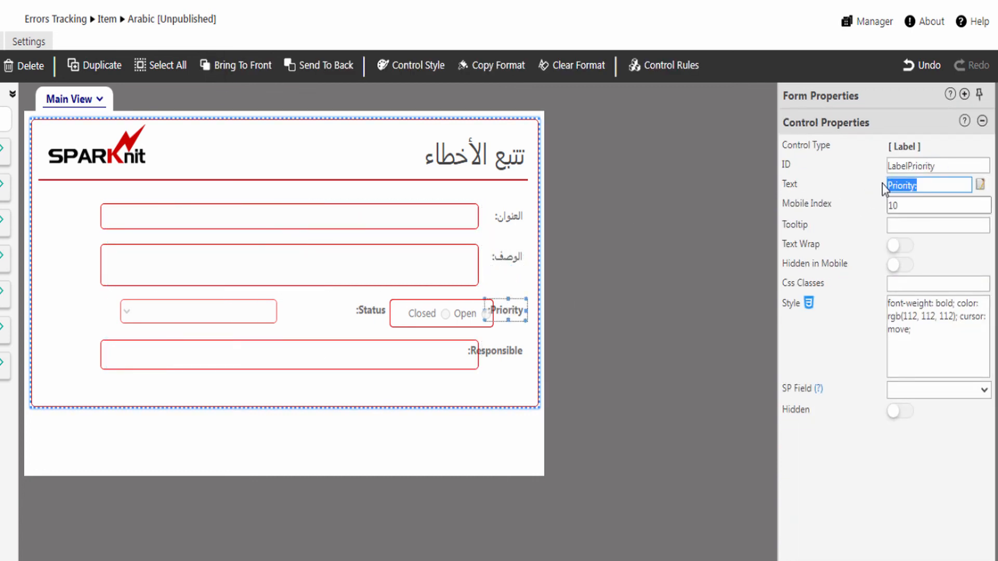
{"action": "type", "text": "الأولوية:"}
Step: Change the Status label's text to "الحالة:" and the Responsible label's text to "المسؤول:"
{"action": "left_click", "coordinate": [366, 310]}
{"action": "triple_click", "coordinate": [873, 187]}
{"action": "type", "text": "الحالة:"}
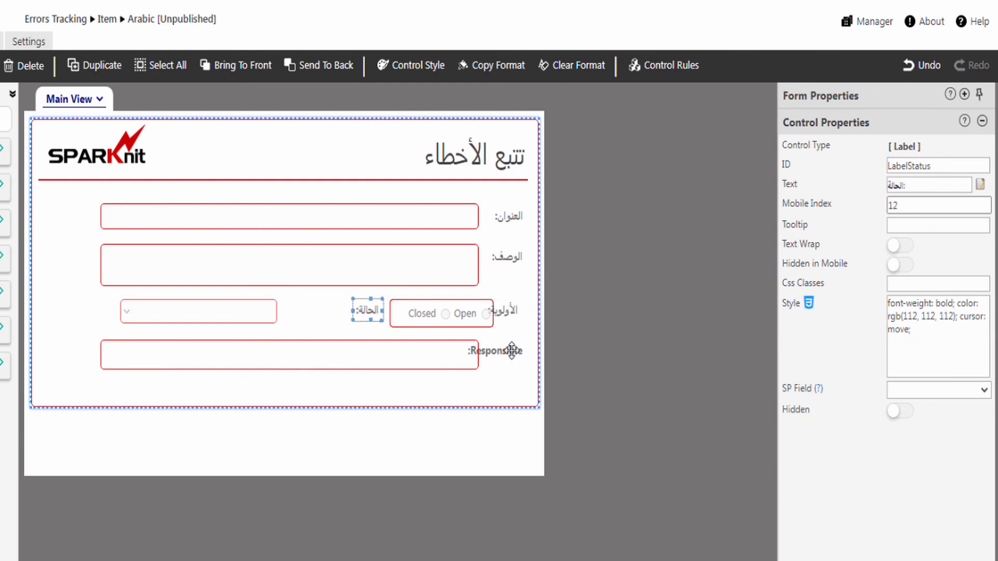
{"action": "left_click", "coordinate": [512, 351]}
{"action": "left_click_drag", "start_coordinate": [949, 186], "coordinate": [873, 190]}
{"action": "type", "text": "المسؤول:"}
Step: Right-align the translated description, priority and responsible labels with each other
{"action": "left_click", "coordinate": [507, 310], "text": "ctrl"}
{"action": "left_click", "coordinate": [519, 261], "text": "ctrl"}
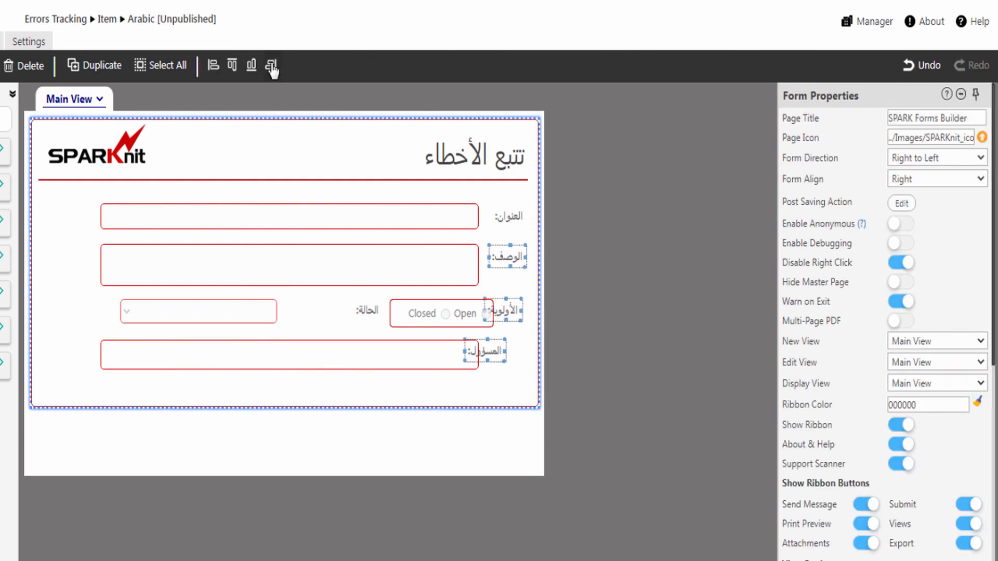
{"action": "left_click", "coordinate": [271, 66]}
Step: Swap the status radio buttons and the priority dropdown, placing the dropdown beside الأولوية and the الحالة label beside the radio buttons
{"action": "left_click", "coordinate": [437, 316]}
{"action": "left_click_drag", "start_coordinate": [436, 316], "coordinate": [179, 312]}
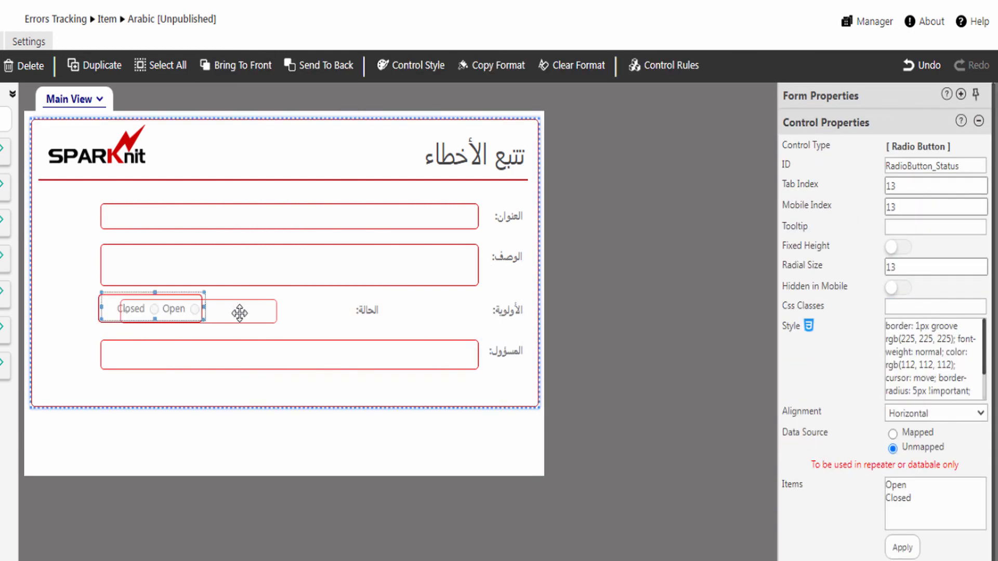
{"action": "left_click_drag", "start_coordinate": [239, 313], "coordinate": [440, 313]}
{"action": "left_click_drag", "start_coordinate": [367, 312], "coordinate": [214, 312]}
{"action": "left_click_drag", "start_coordinate": [155, 310], "coordinate": [153, 314]}
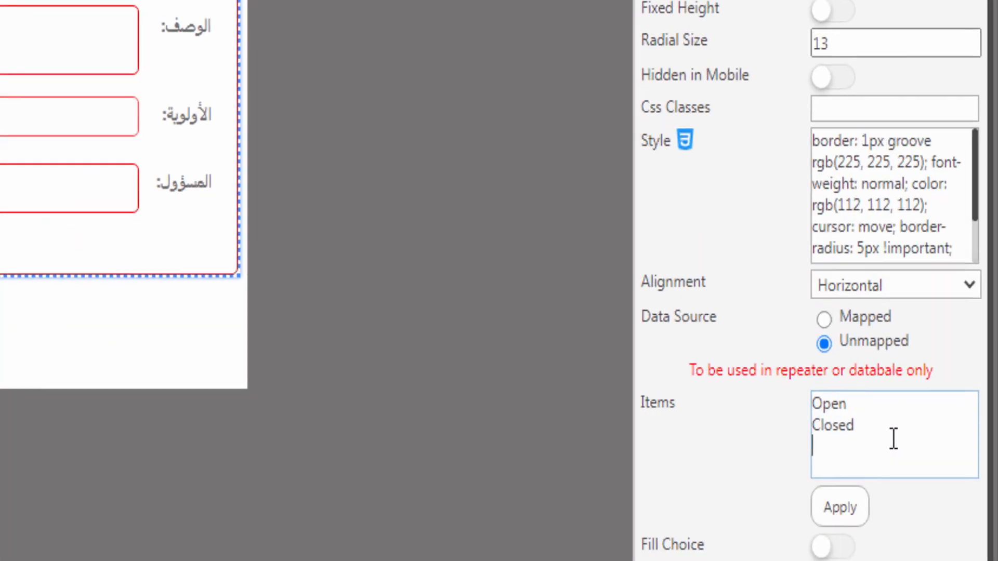
Step: Replace the status radio button items with "مفتوح" and "مغلق" and apply them
{"action": "left_click_drag", "start_coordinate": [934, 507], "coordinate": [891, 494]}
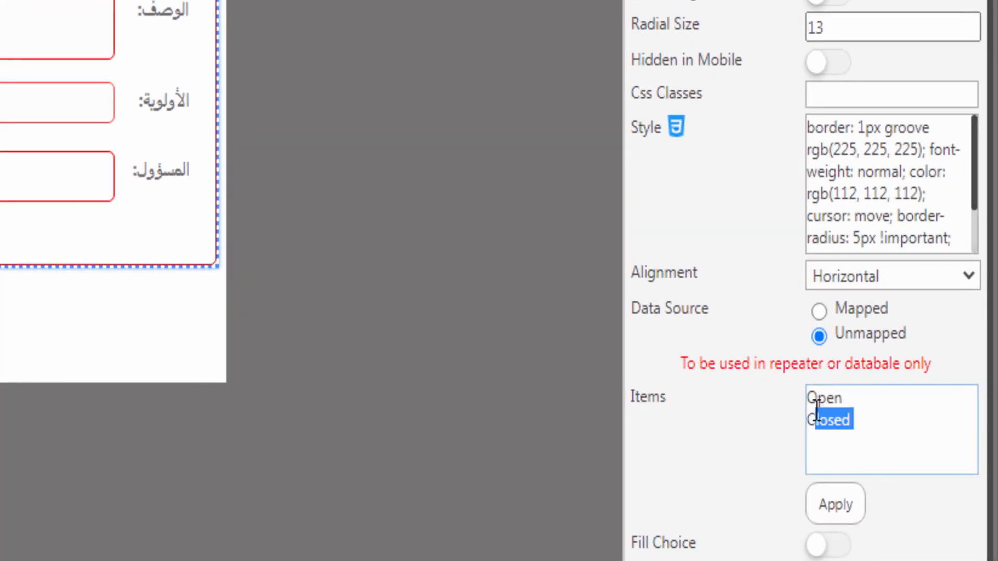
{"action": "left_click_drag", "start_coordinate": [816, 413], "coordinate": [802, 407]}
{"action": "type", "text": "مفتوح مغلق"}
{"action": "left_click", "coordinate": [835, 507]}
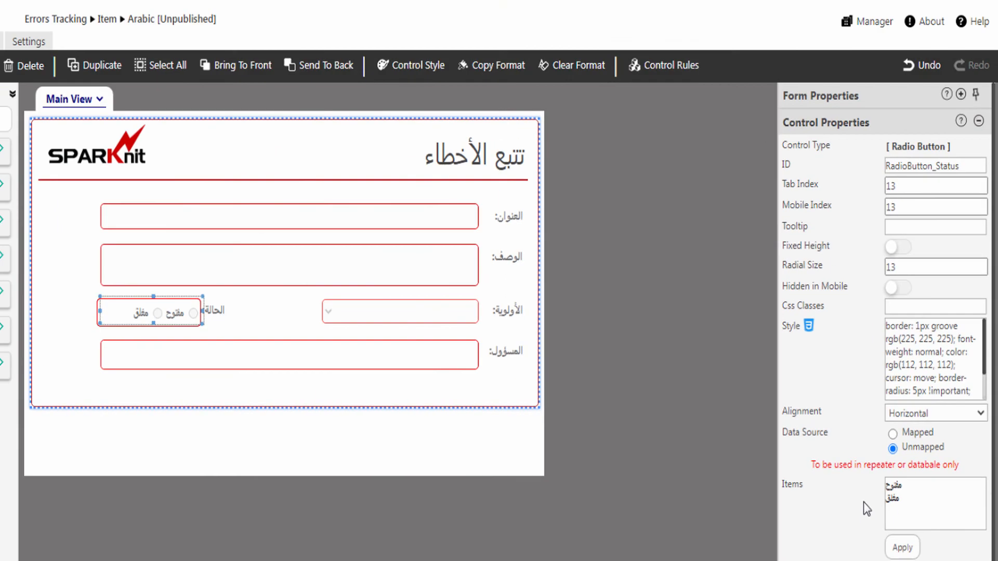
Step: Set the priority lookup to use only the Description Arabic field of the Priority list
{"action": "left_click", "coordinate": [363, 312]}
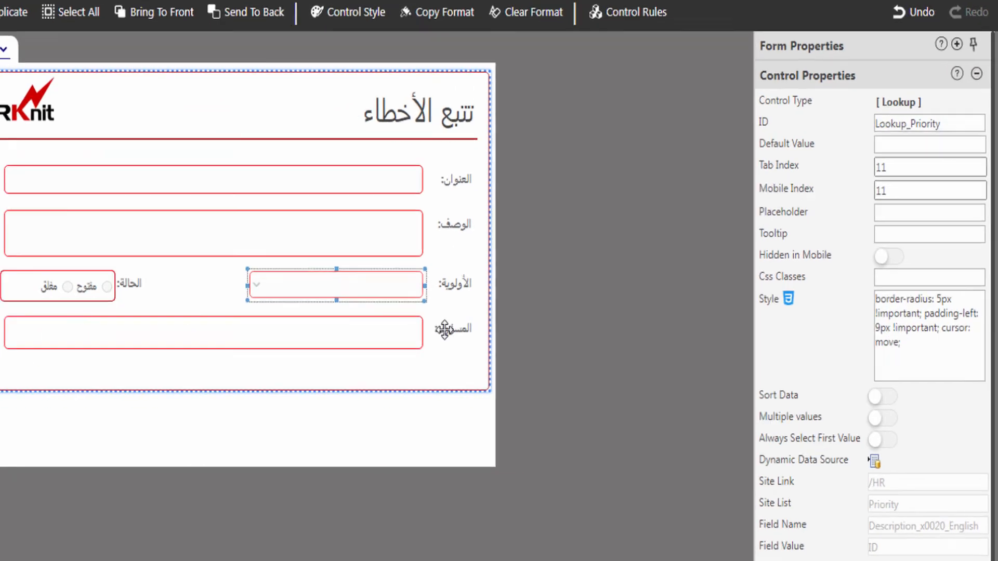
{"action": "left_click", "coordinate": [848, 442]}
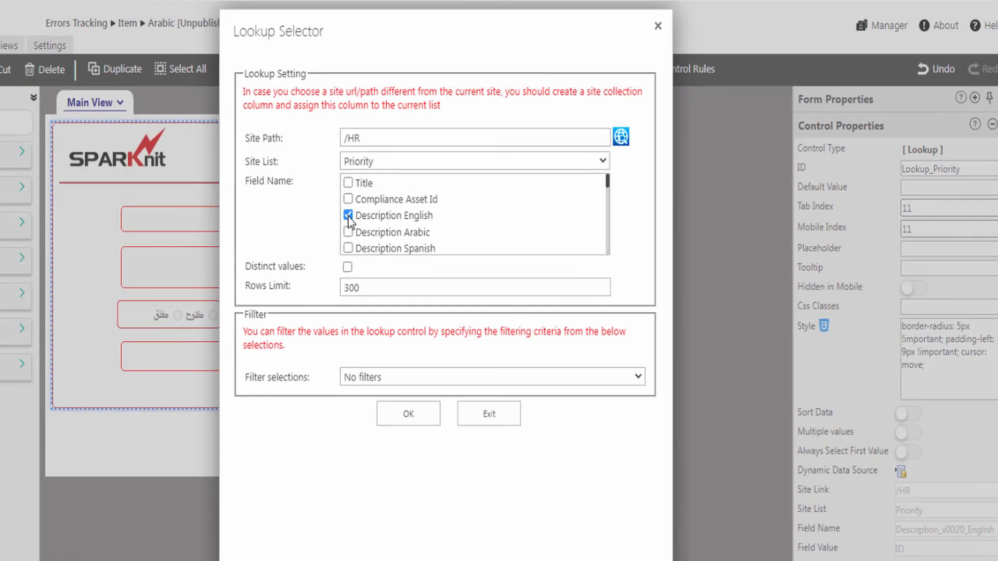
{"action": "left_click", "coordinate": [348, 232]}
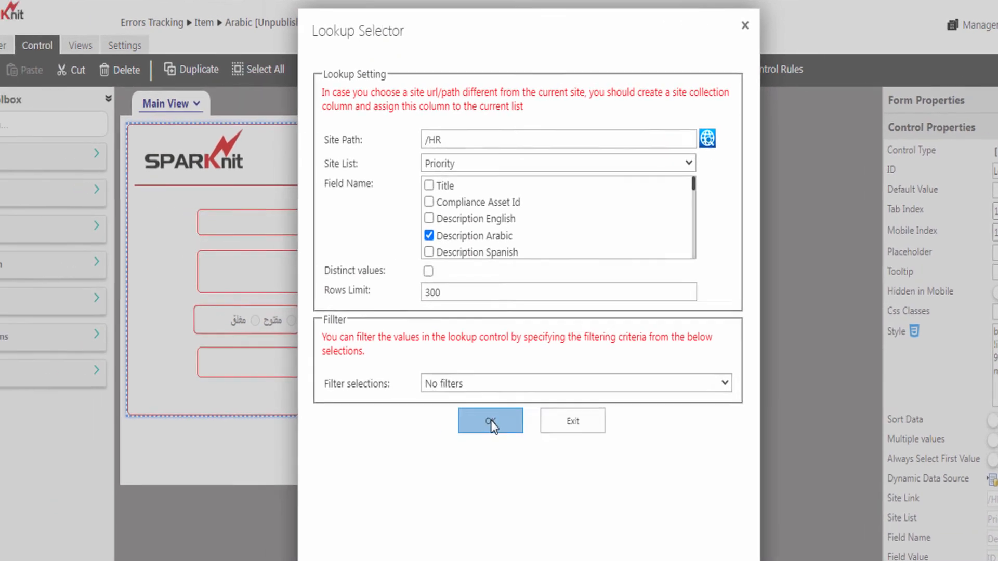
{"action": "left_click", "coordinate": [423, 416]}
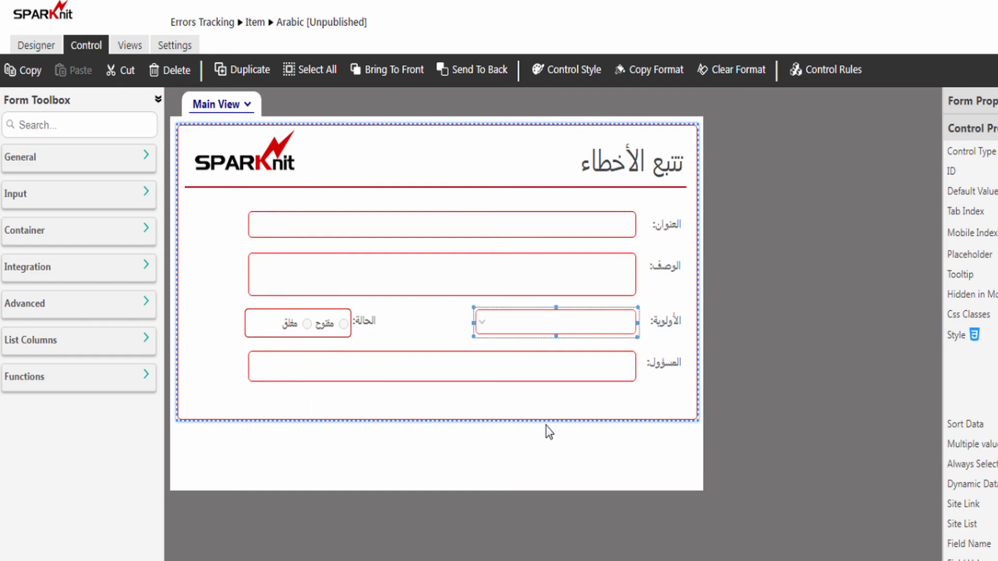
Step: Publish the Arabic form and dismiss the confirmation
{"action": "left_click", "coordinate": [36, 43]}
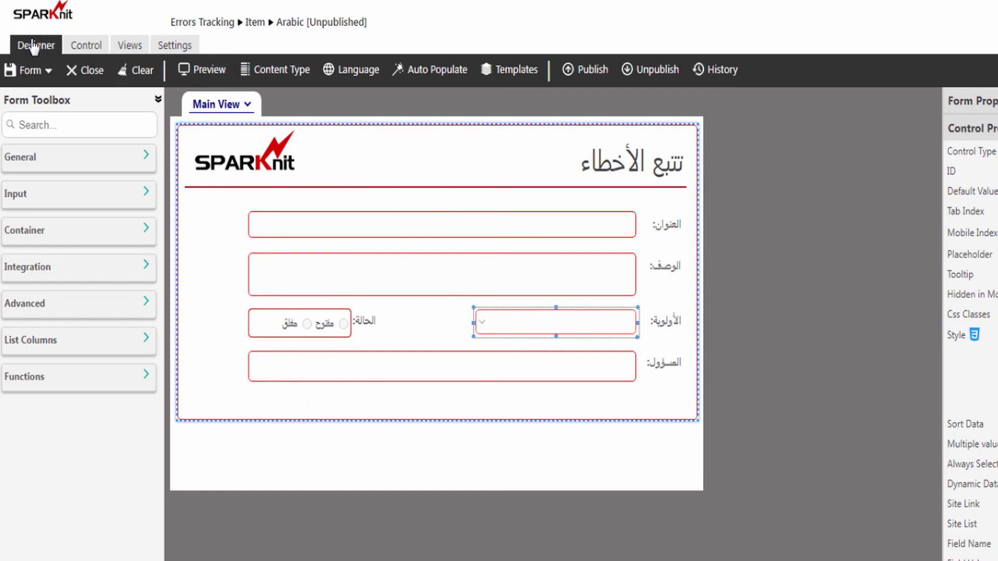
{"action": "left_click", "coordinate": [585, 70]}
{"action": "left_click", "coordinate": [544, 384]}
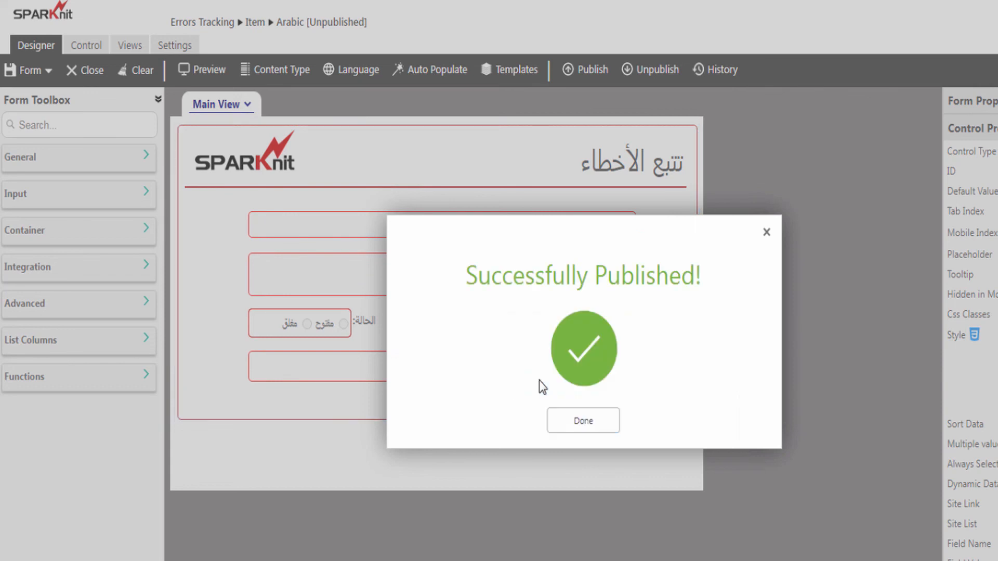
{"action": "left_click", "coordinate": [581, 422]}
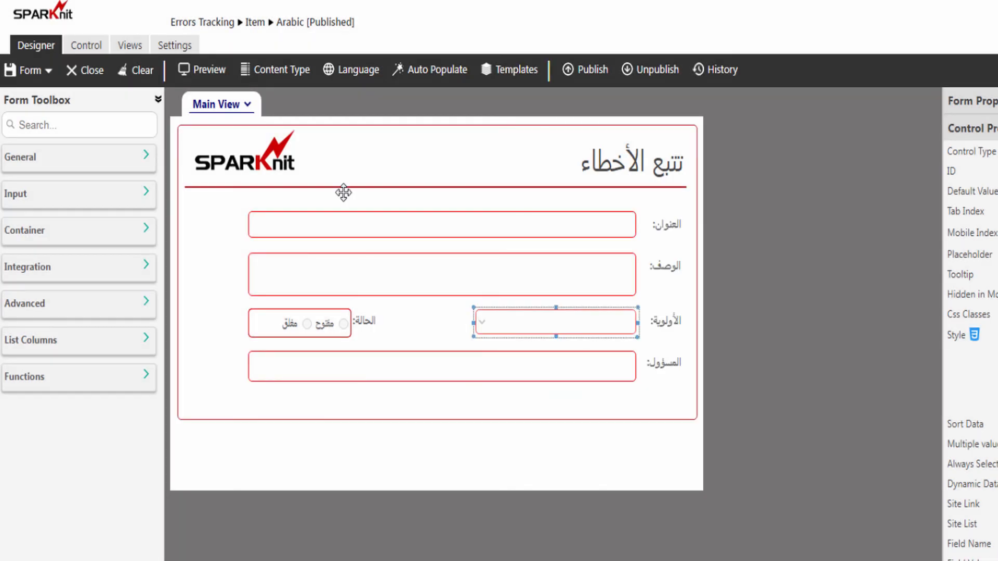
Step: Open a new item in the SharePoint Errors Tracking list and check the Arabic form's الأولوية choices
{"action": "left_click", "coordinate": [211, 24]}
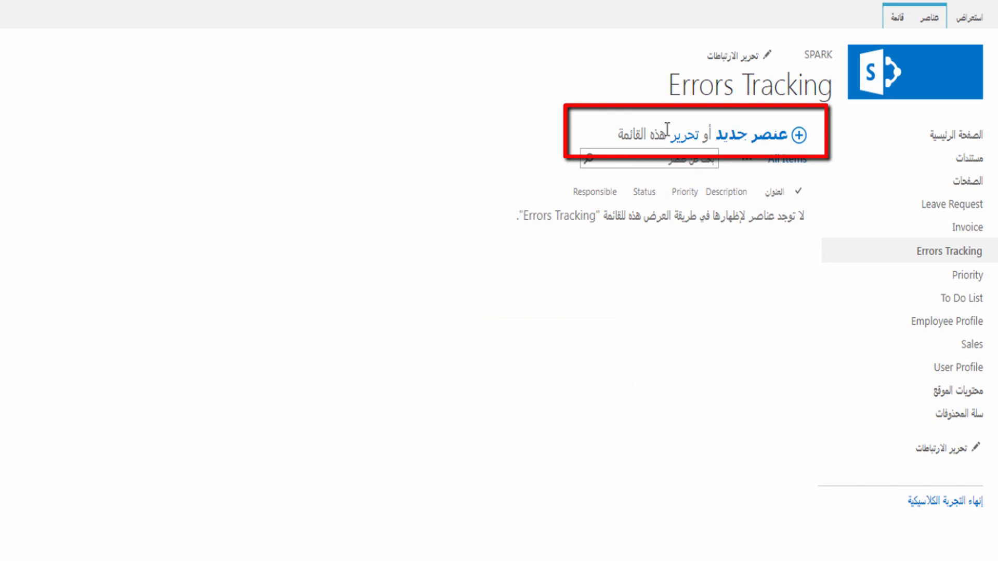
{"action": "left_click", "coordinate": [765, 140]}
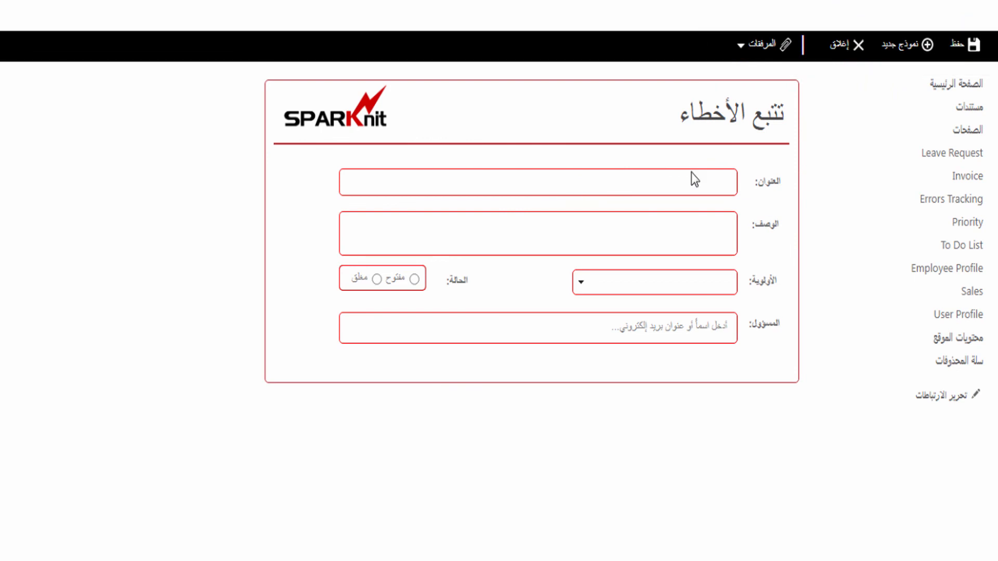
{"action": "left_click", "coordinate": [583, 284]}
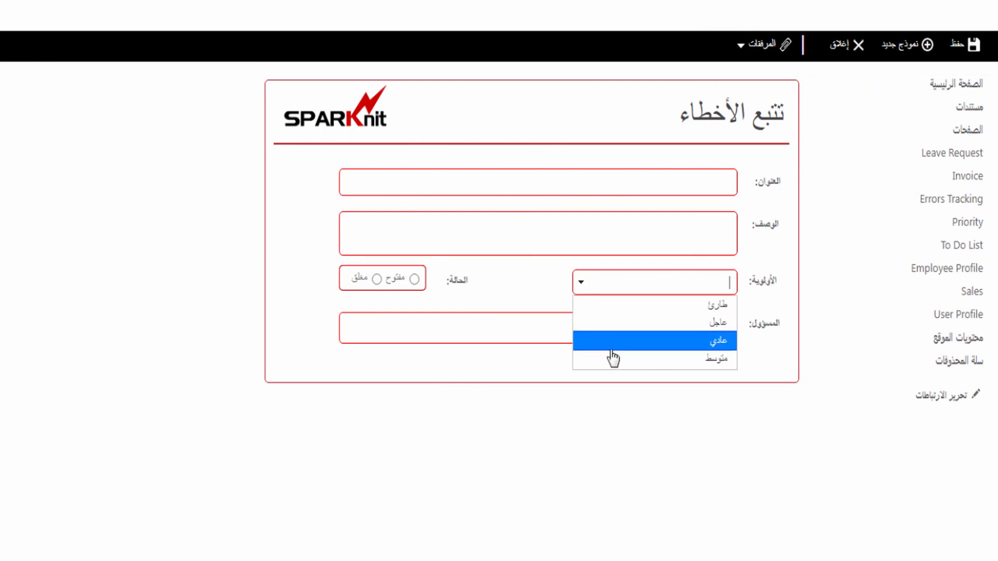
{"action": "left_click", "coordinate": [546, 294]}
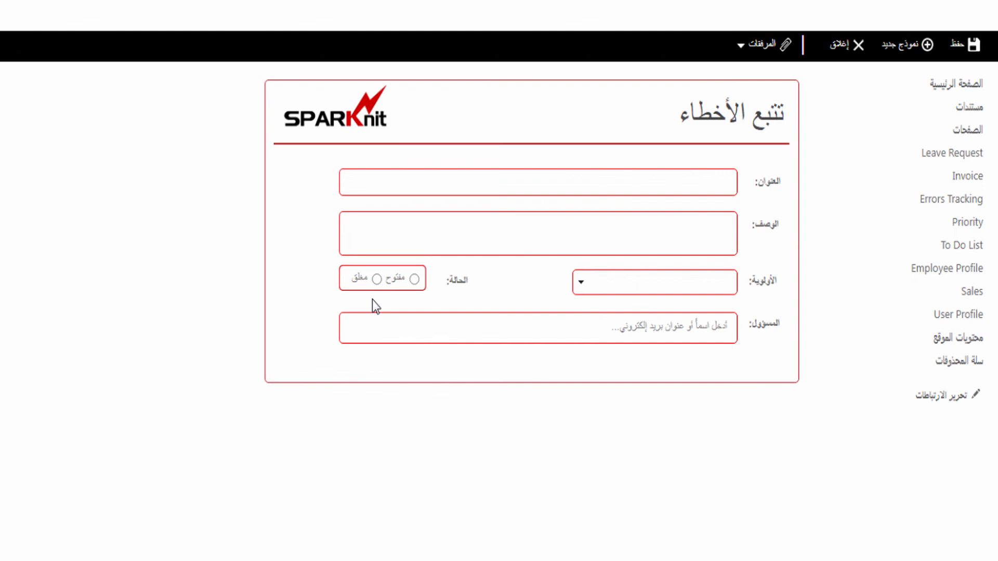